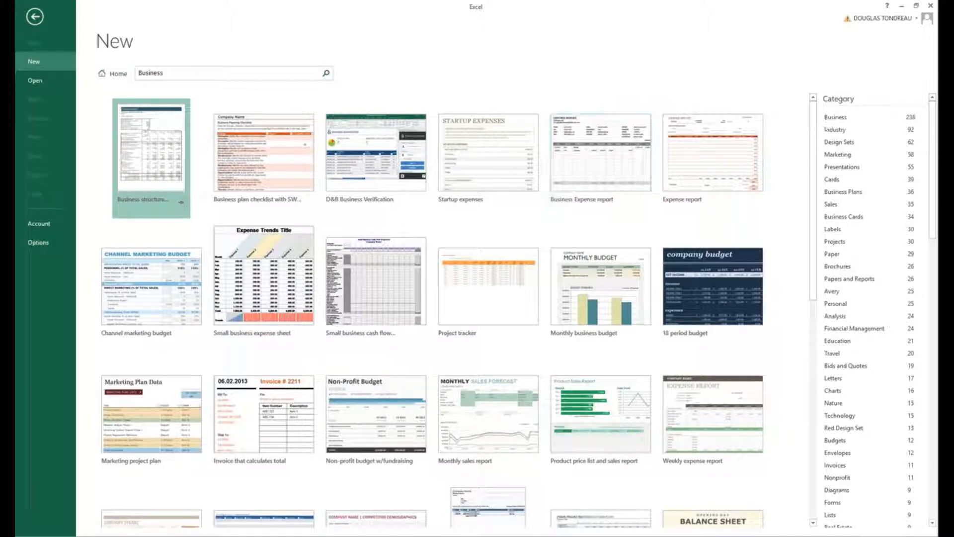
Filter the Business templates by the Industry and Education categories, and return to the start screen.
{"action": "left_click", "coordinate": [835, 129]}
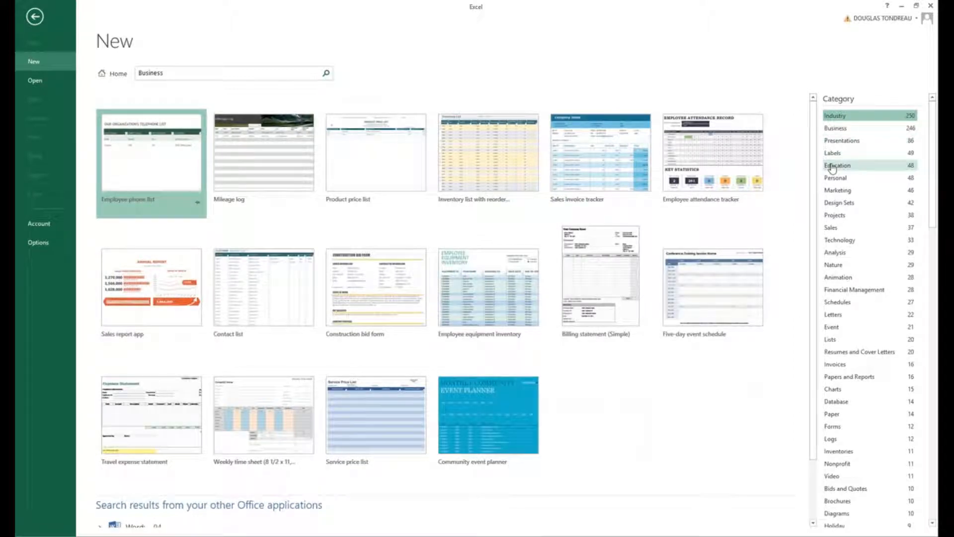
{"action": "left_click", "coordinate": [832, 166]}
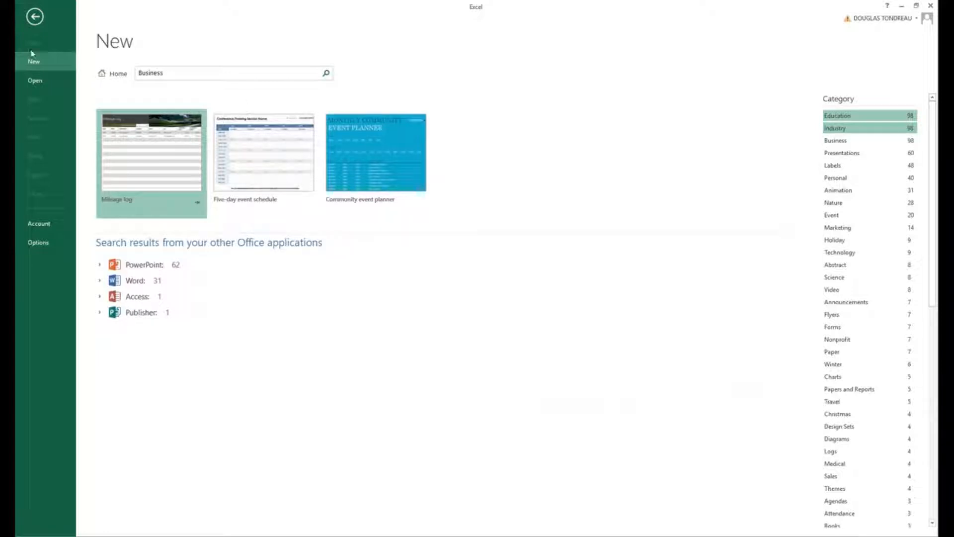
{"action": "left_click", "coordinate": [35, 24]}
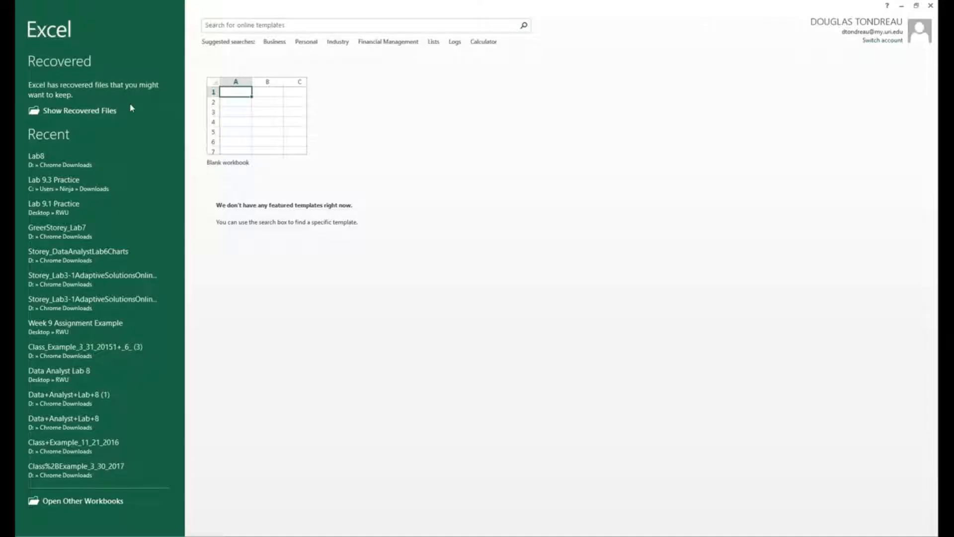
Create a blank workbook and close the Document Recovery pane, choosing to view the recovered files later.
{"action": "left_click", "coordinate": [281, 127]}
{"action": "left_click", "coordinate": [118, 512]}
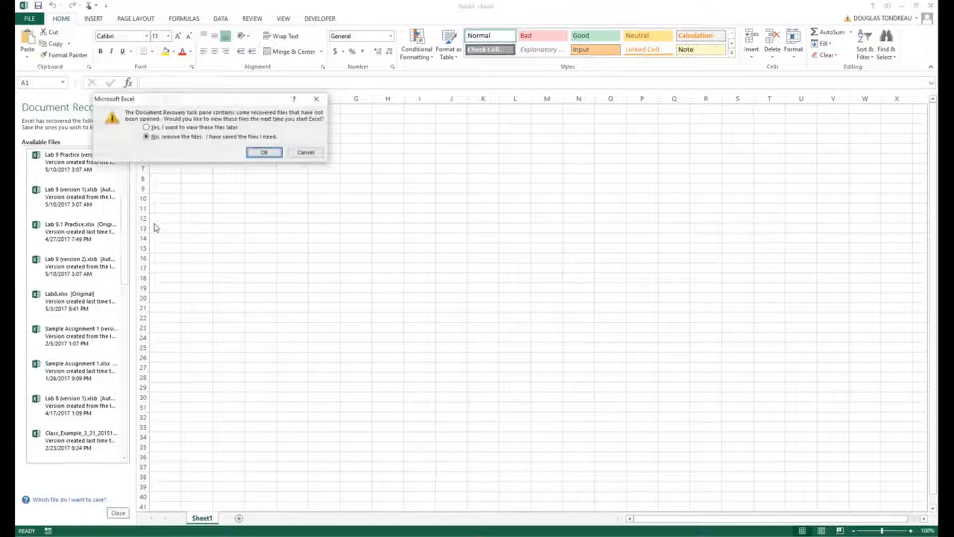
{"action": "left_click", "coordinate": [146, 127]}
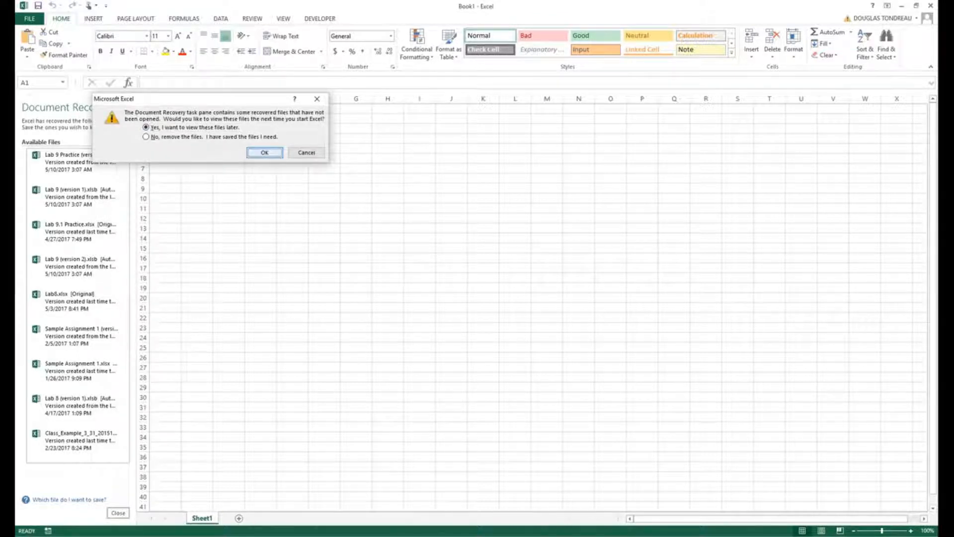
{"action": "left_click", "coordinate": [260, 153]}
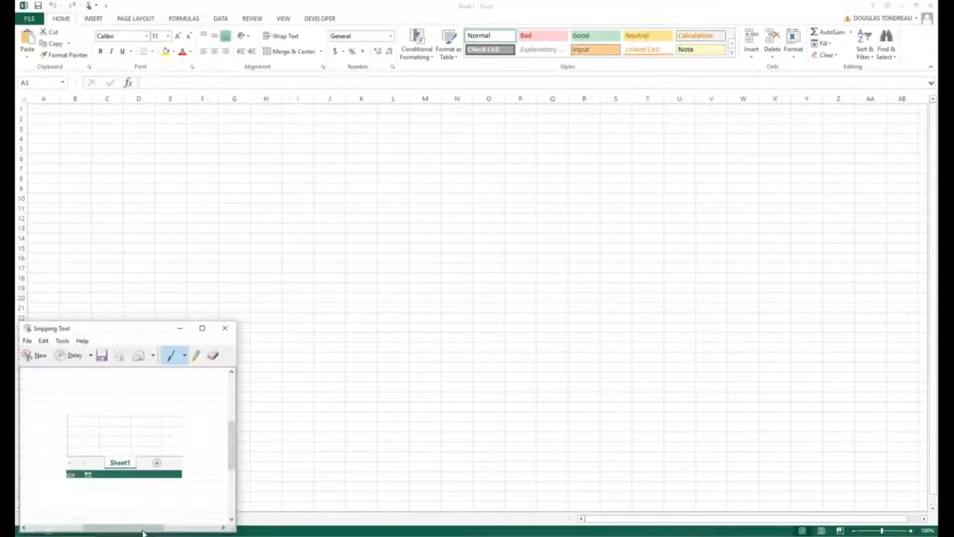
Move the Snipping Tool window away from the sheet tabs and close it without saving the snip.
{"action": "left_click_drag", "start_coordinate": [115, 328], "coordinate": [268, 214]}
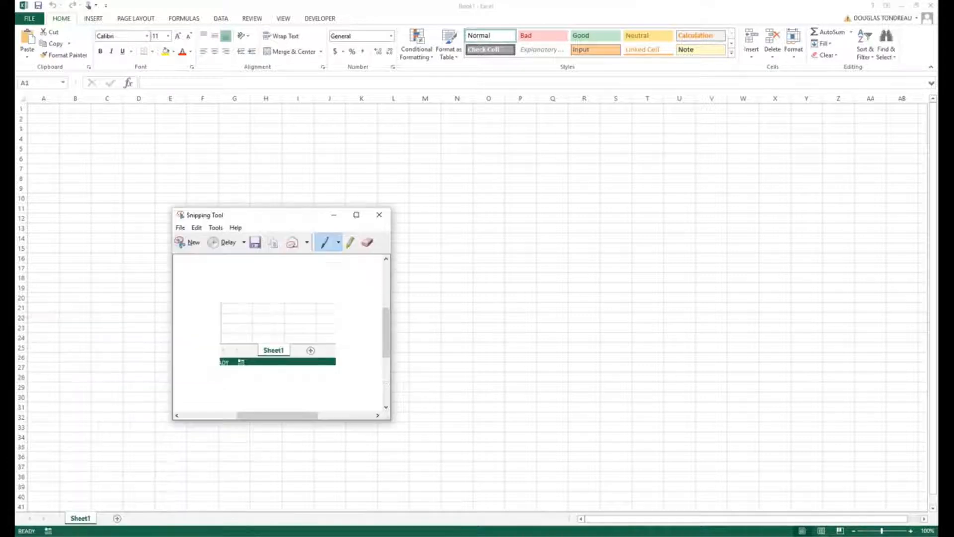
{"action": "left_click", "coordinate": [379, 214]}
{"action": "left_click", "coordinate": [322, 324]}
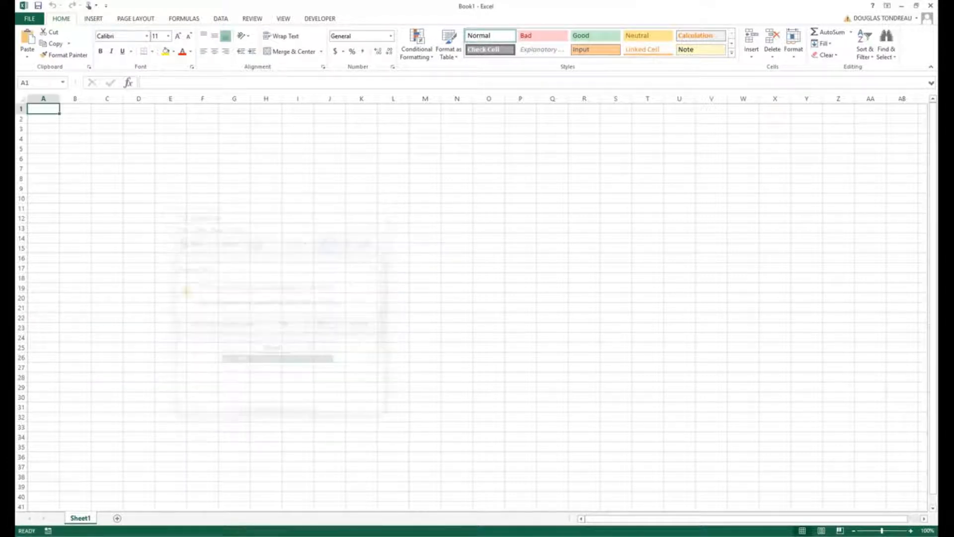
Add three new worksheets after Sheet1.
{"action": "left_click", "coordinate": [117, 518]}
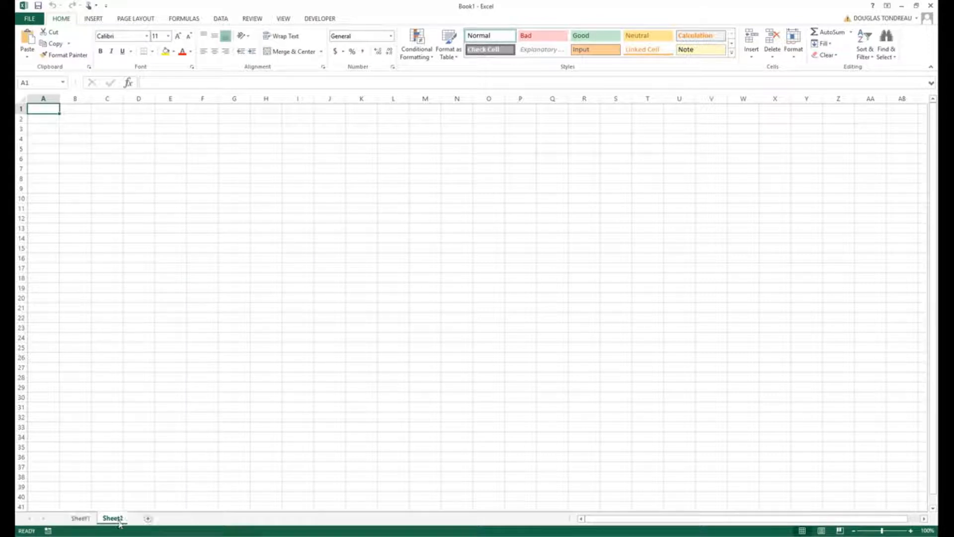
{"action": "left_click", "coordinate": [151, 519]}
{"action": "left_click", "coordinate": [181, 519]}
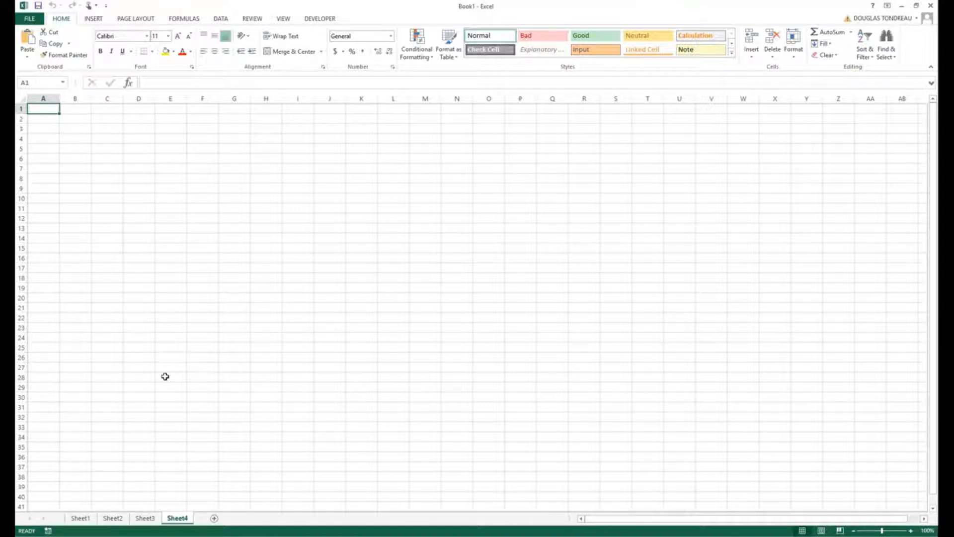
Look through Sheet1, Sheet2, Sheet3 and Sheet4 in turn.
{"action": "left_click", "coordinate": [81, 518]}
{"action": "left_click", "coordinate": [113, 518]}
{"action": "left_click", "coordinate": [145, 518]}
{"action": "left_click", "coordinate": [177, 519]}
Rename Sheet1 as Grades.
{"action": "left_click", "coordinate": [82, 518]}
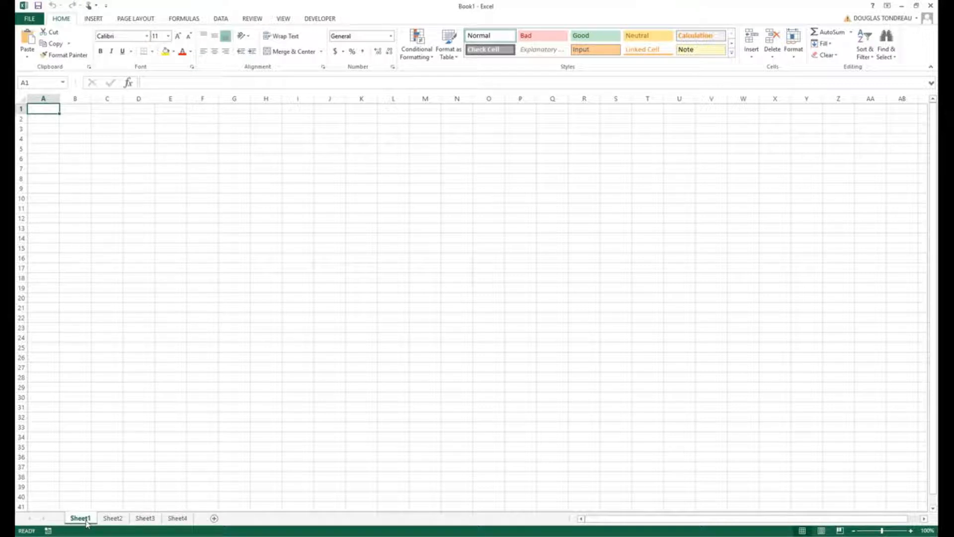
{"action": "right_click", "coordinate": [86, 520]}
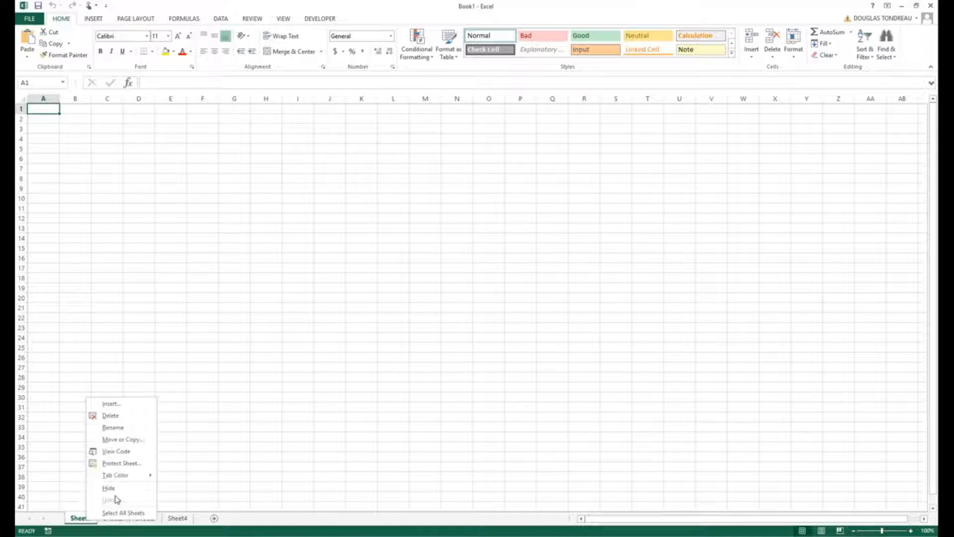
{"action": "left_click", "coordinate": [113, 427]}
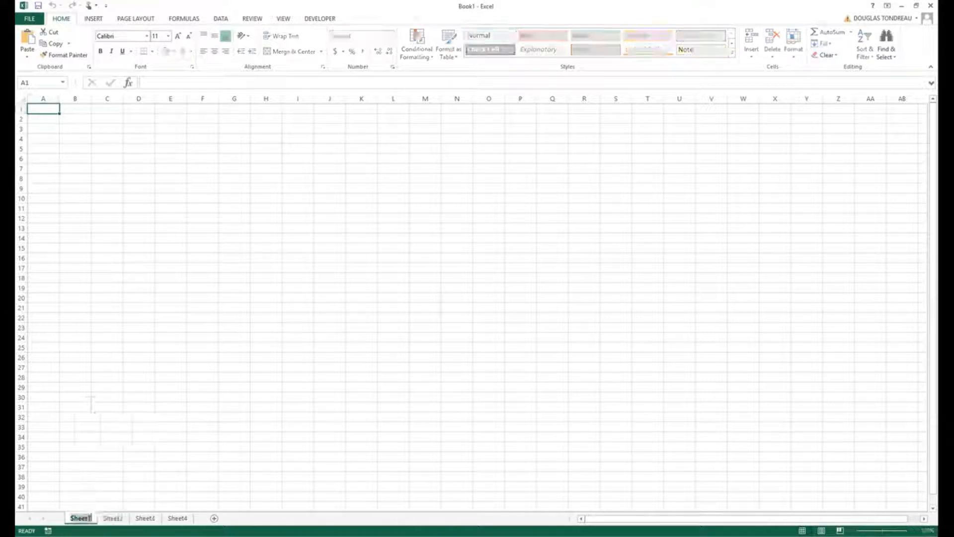
{"action": "type", "text": "Grades"}
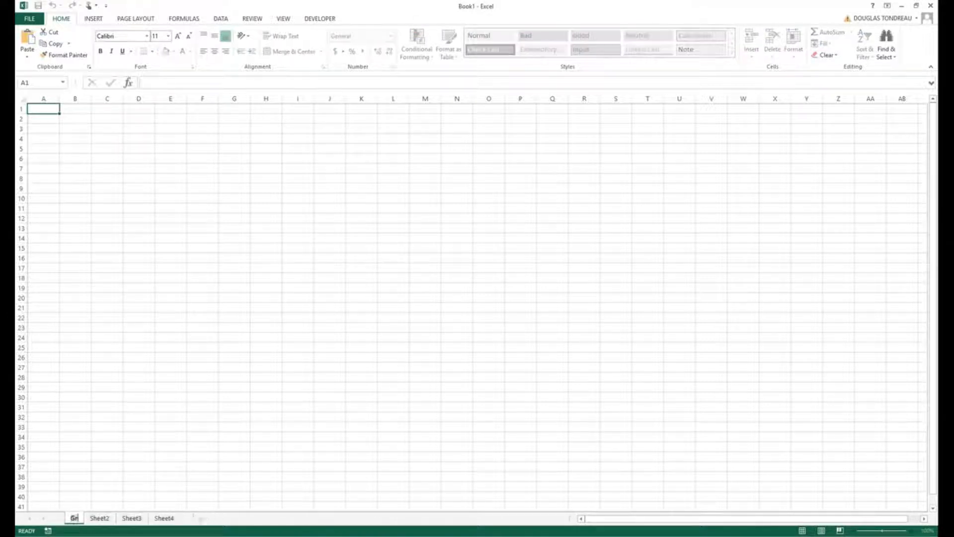
{"action": "key", "text": "Return"}
Rename Sheet2 as Report.
{"action": "left_click", "coordinate": [113, 518]}
{"action": "right_click", "coordinate": [114, 517]}
{"action": "left_click", "coordinate": [141, 429]}
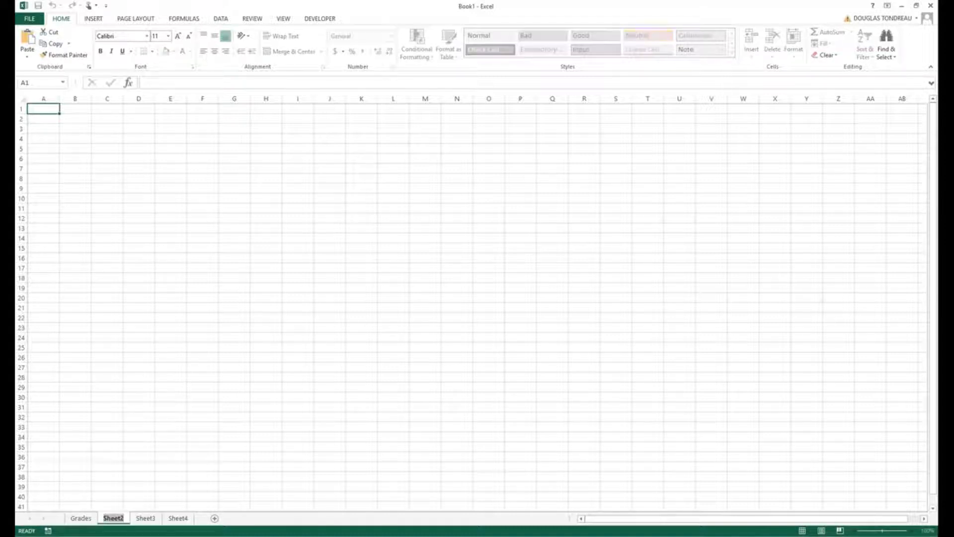
{"action": "type", "text": "Report"}
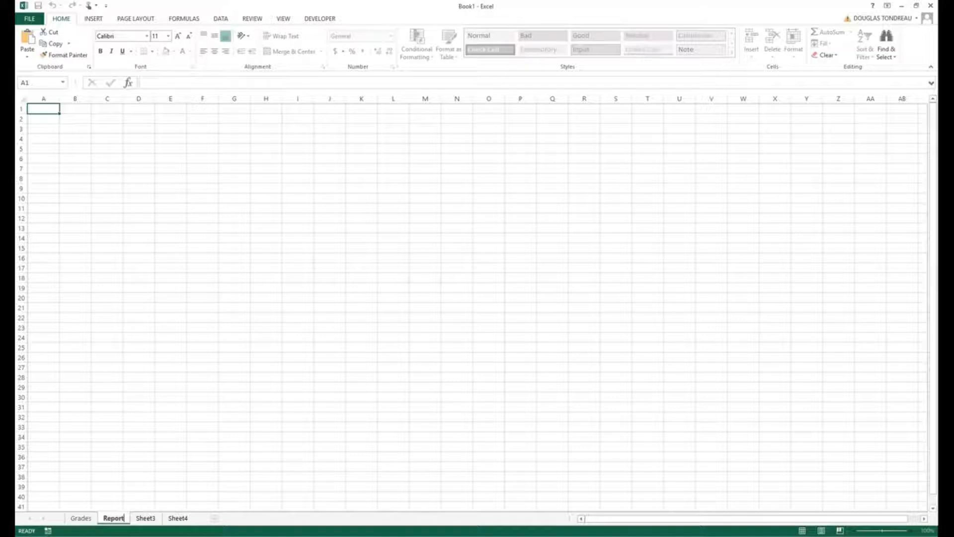
Rename Sheet3 as HR.
{"action": "left_click", "coordinate": [146, 518]}
{"action": "right_click", "coordinate": [146, 518]}
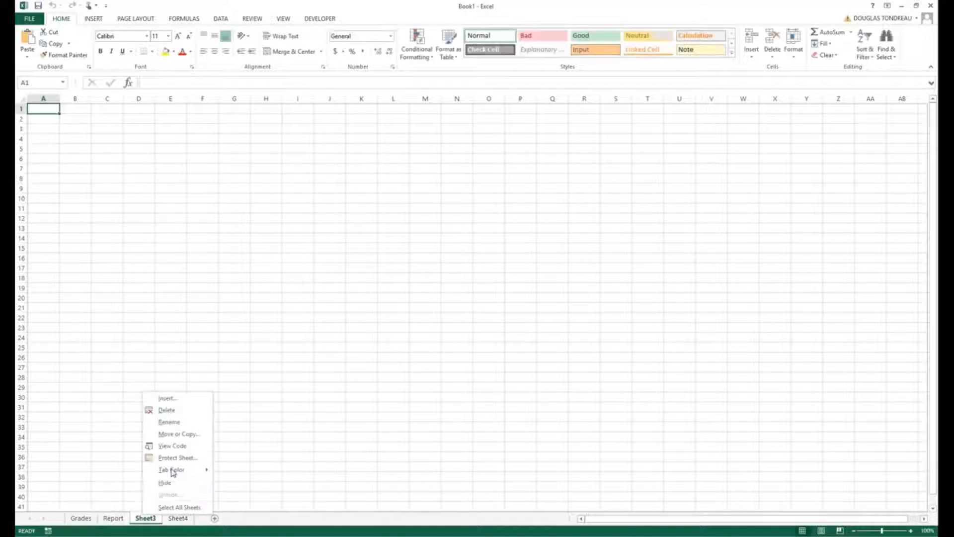
{"action": "left_click", "coordinate": [179, 427]}
{"action": "type", "text": "HR"}
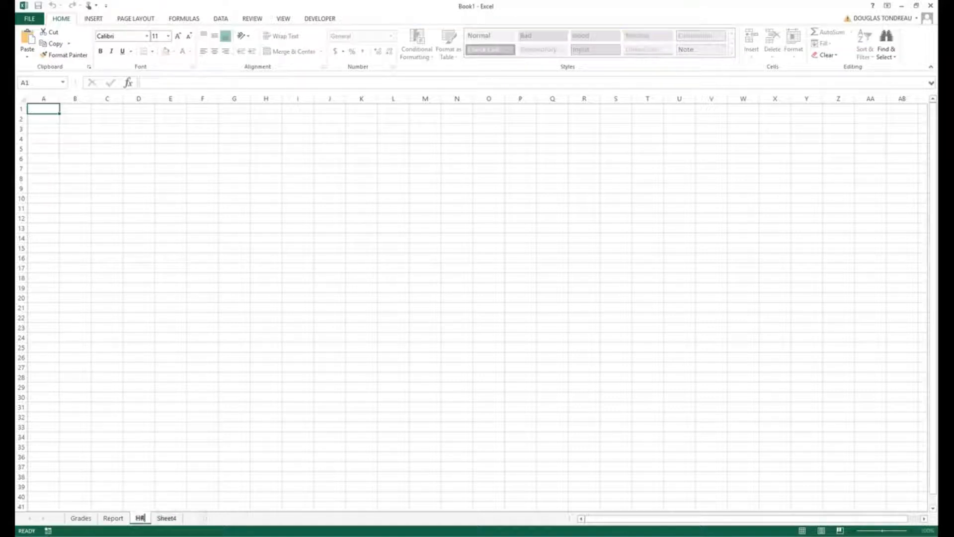
Rename Sheet4 as IT.
{"action": "right_click", "coordinate": [170, 521]}
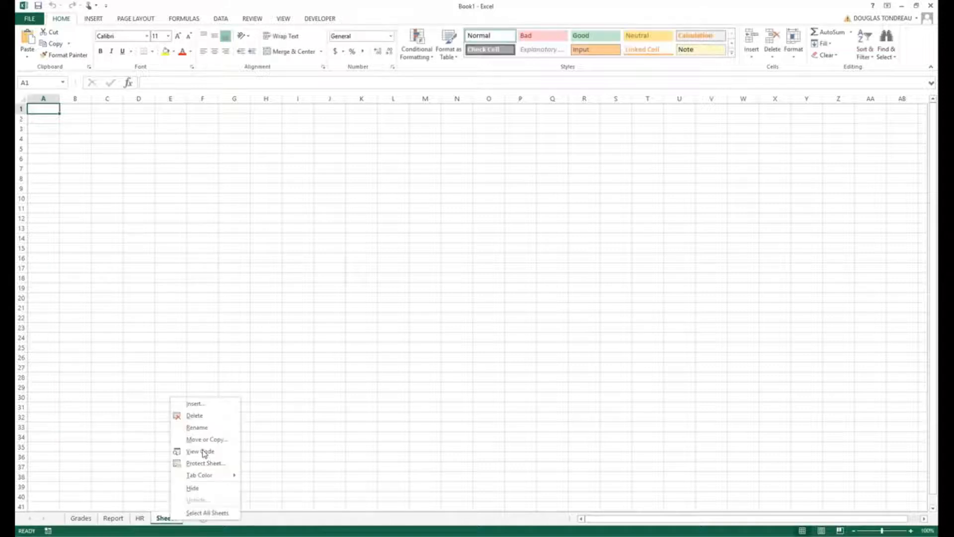
{"action": "left_click", "coordinate": [205, 428]}
{"action": "type", "text": "IT"}
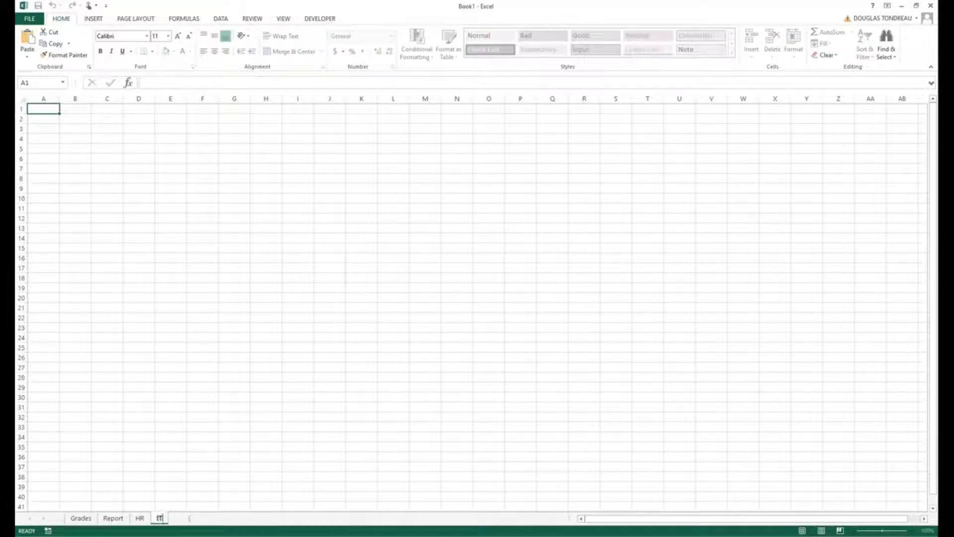
{"action": "left_click", "coordinate": [168, 417]}
Look through the renamed Grades, Report, HR and IT worksheets in turn.
{"action": "left_click", "coordinate": [80, 518]}
{"action": "left_click", "coordinate": [113, 517]}
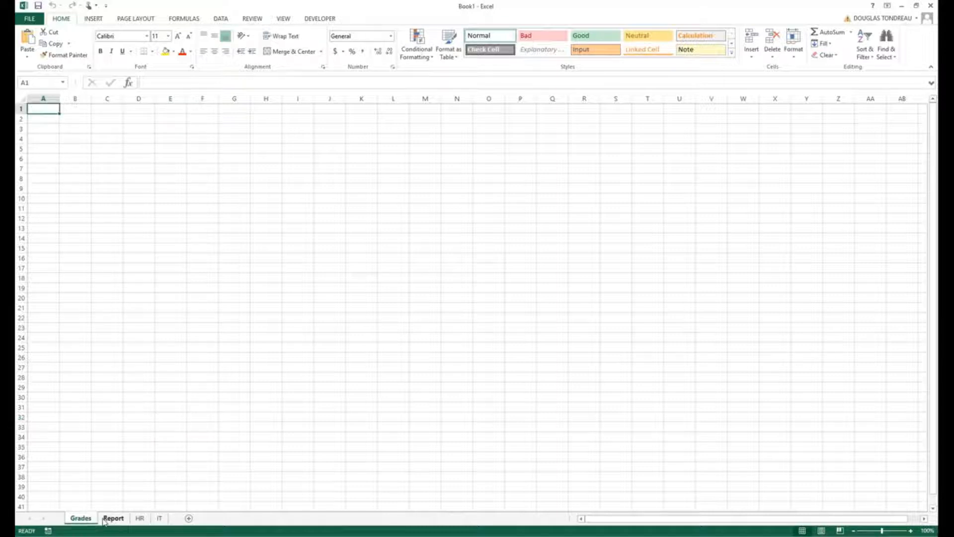
{"action": "left_click", "coordinate": [140, 518]}
{"action": "left_click", "coordinate": [159, 518]}
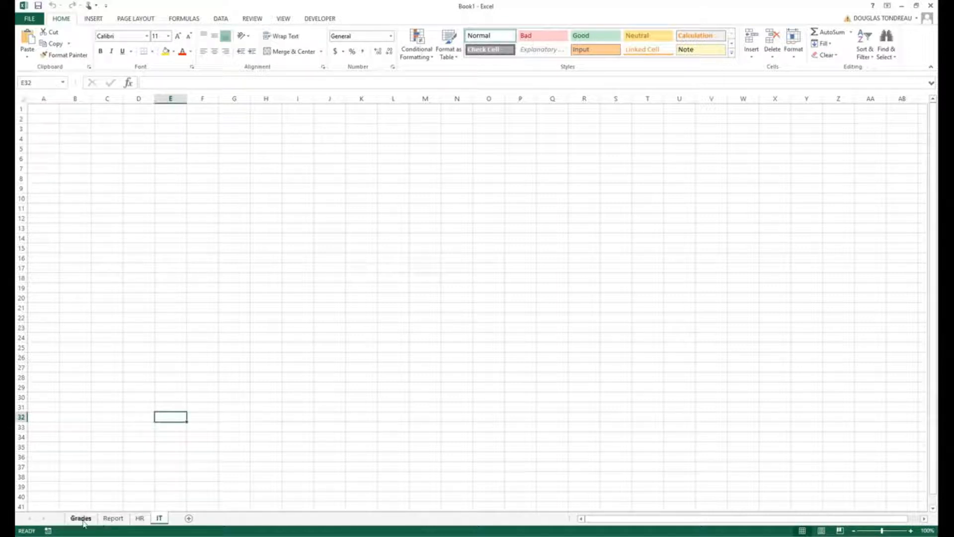
Set the tab color of the Grades worksheet to the standard yellow.
{"action": "left_click", "coordinate": [82, 519]}
{"action": "right_click", "coordinate": [88, 526]}
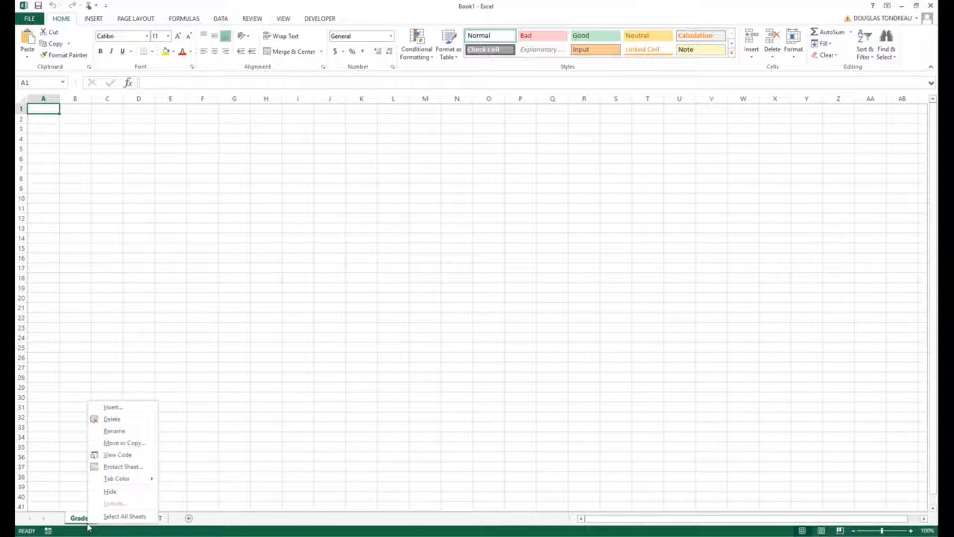
{"action": "mouse_move", "coordinate": [123, 480]}
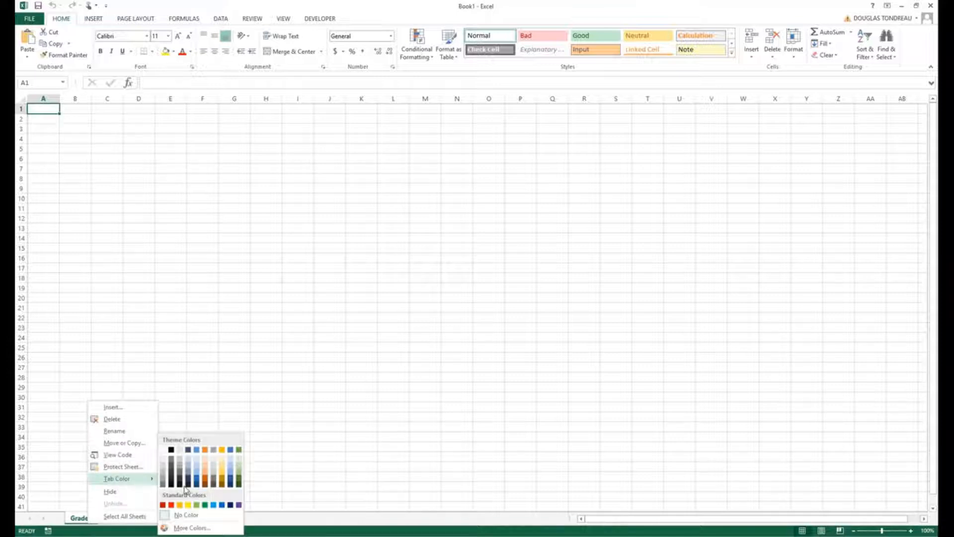
{"action": "left_click", "coordinate": [188, 505]}
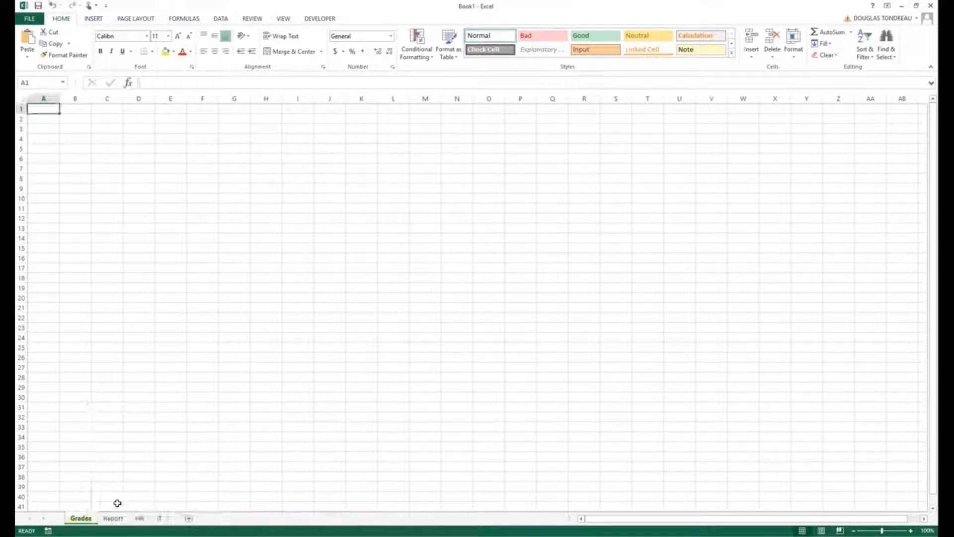
Set the tab color of the Report worksheet to the standard green.
{"action": "right_click", "coordinate": [113, 518]}
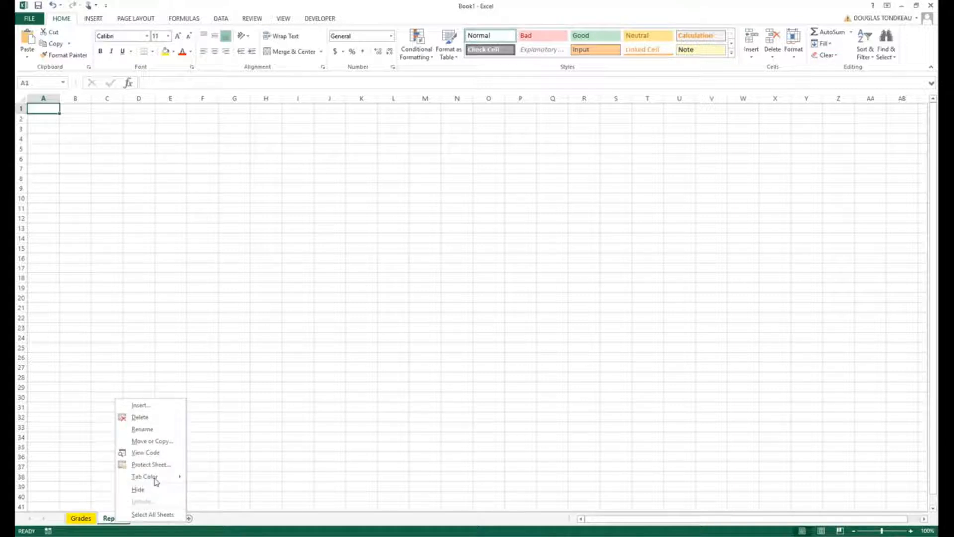
{"action": "mouse_move", "coordinate": [157, 477]}
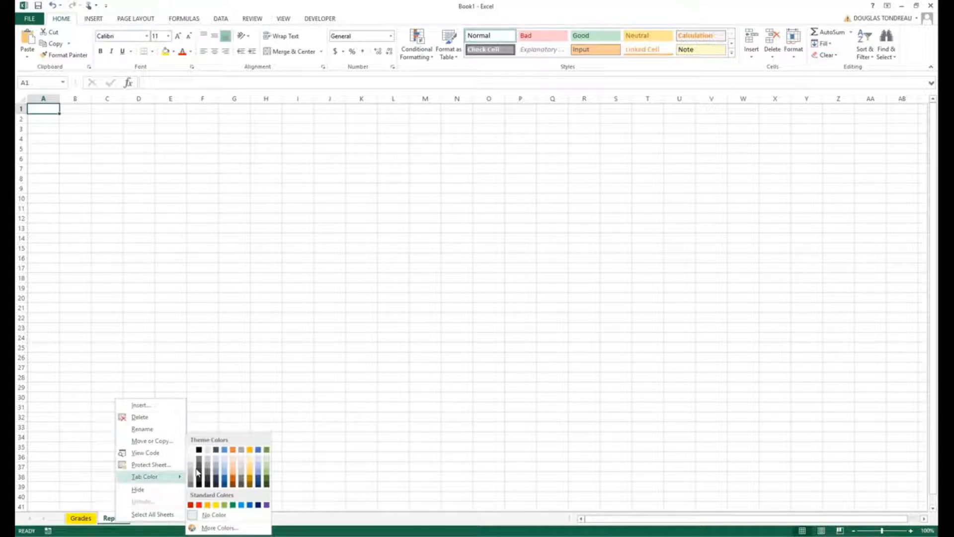
{"action": "left_click", "coordinate": [233, 506]}
{"action": "left_click", "coordinate": [112, 456]}
Set the tab color of the HR worksheet to the standard blue.
{"action": "right_click", "coordinate": [140, 517]}
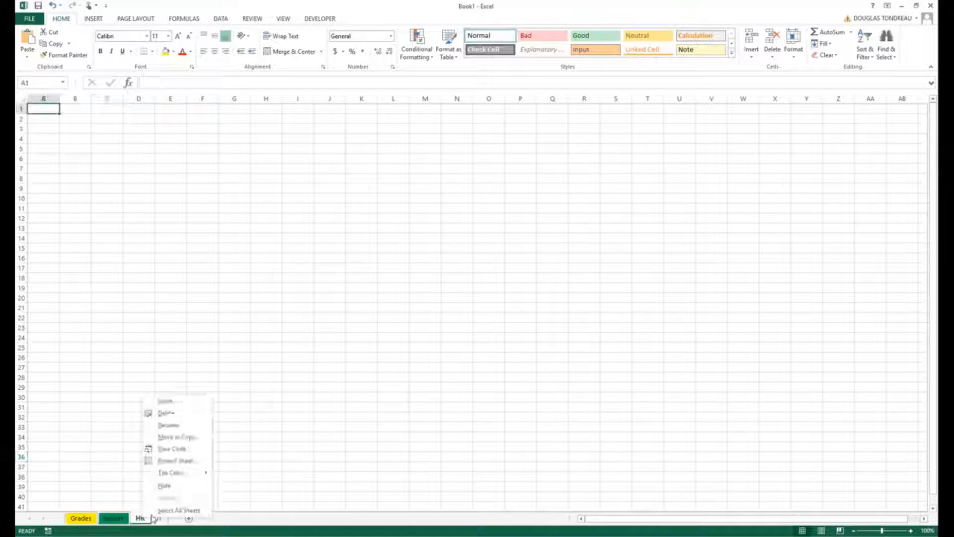
{"action": "mouse_move", "coordinate": [199, 477]}
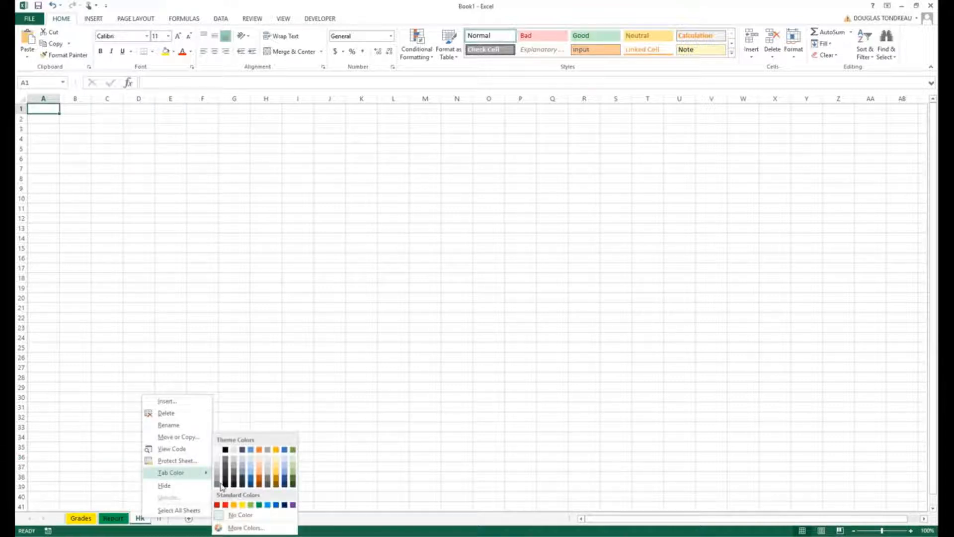
{"action": "left_click", "coordinate": [277, 505]}
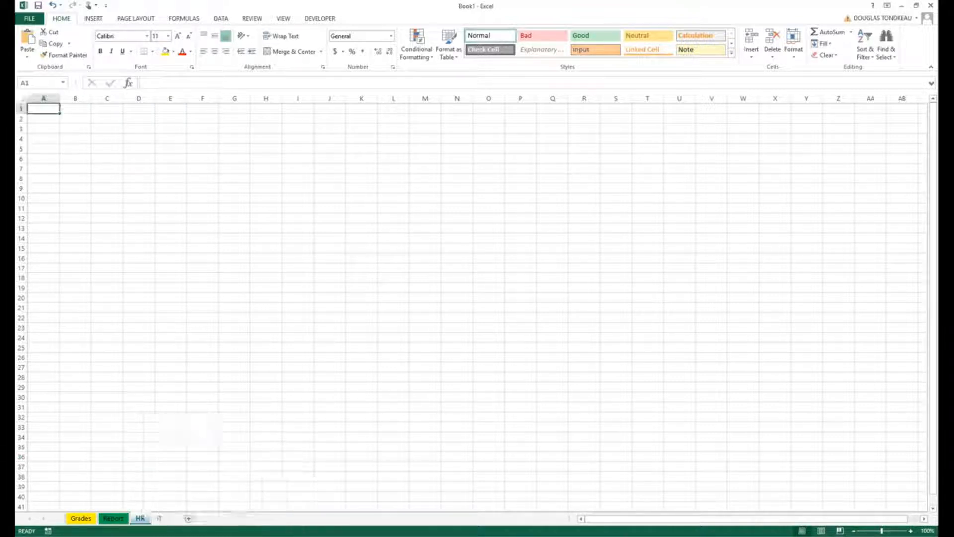
Set the tab color of the IT worksheet to the theme orange.
{"action": "left_click", "coordinate": [159, 517]}
{"action": "right_click", "coordinate": [159, 518]}
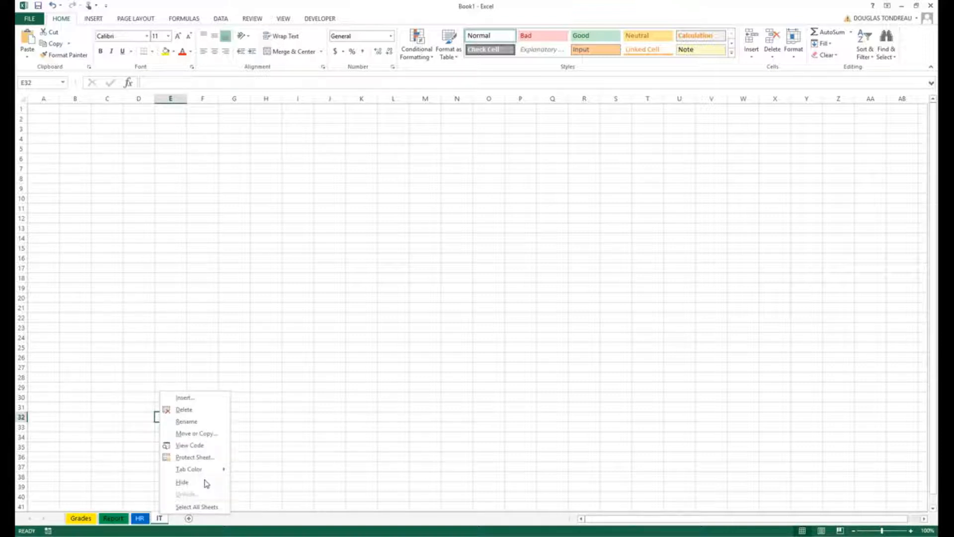
{"action": "mouse_move", "coordinate": [214, 475]}
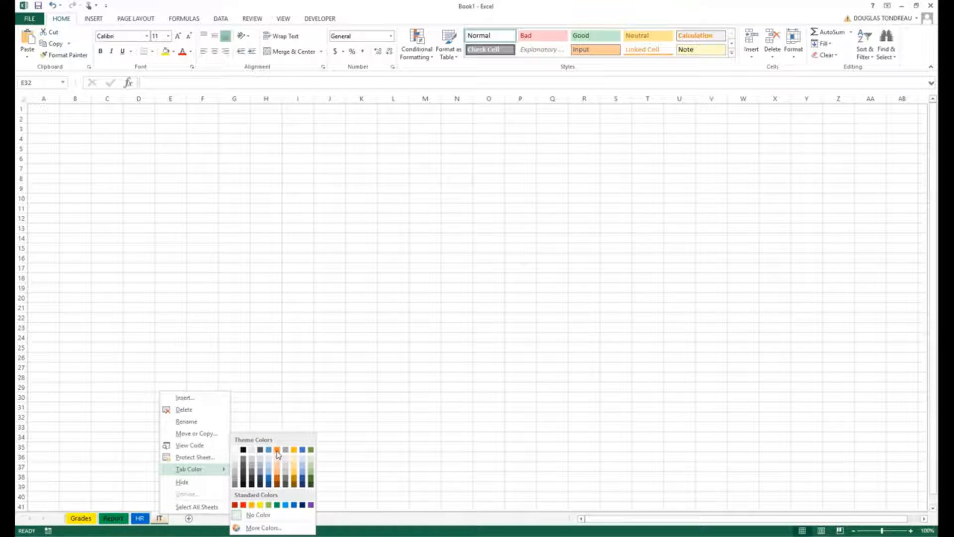
{"action": "left_click", "coordinate": [277, 454]}
{"action": "left_click", "coordinate": [109, 434]}
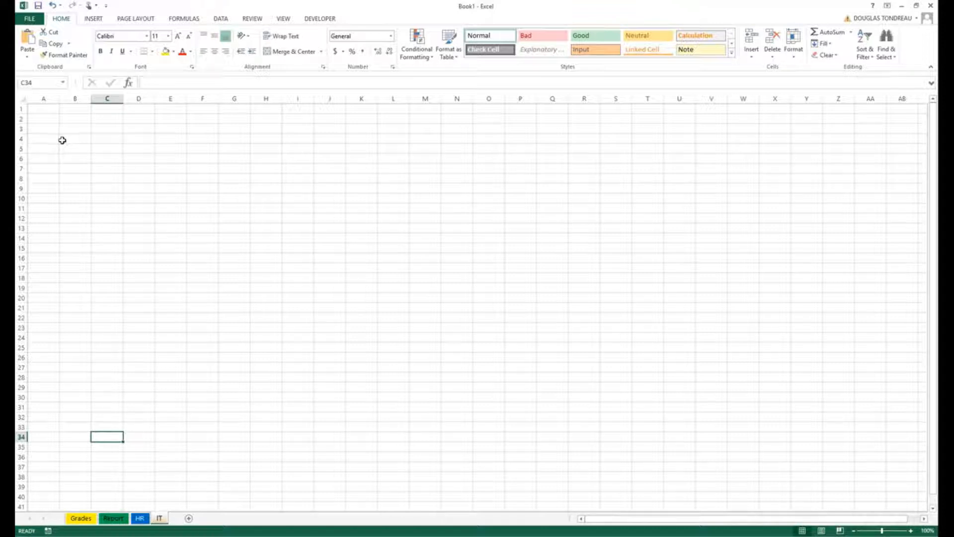
Select cell A1 on the IT worksheet, check its reference in the Name Box, and select cell A2.
{"action": "left_click", "coordinate": [43, 106]}
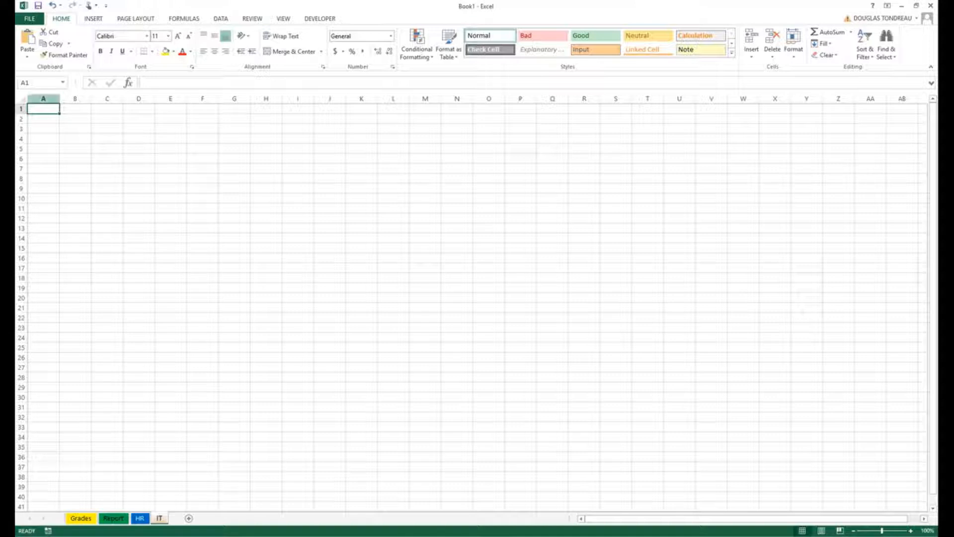
{"action": "left_click", "coordinate": [43, 81]}
{"action": "key", "text": "Escape"}
{"action": "left_click", "coordinate": [51, 120]}
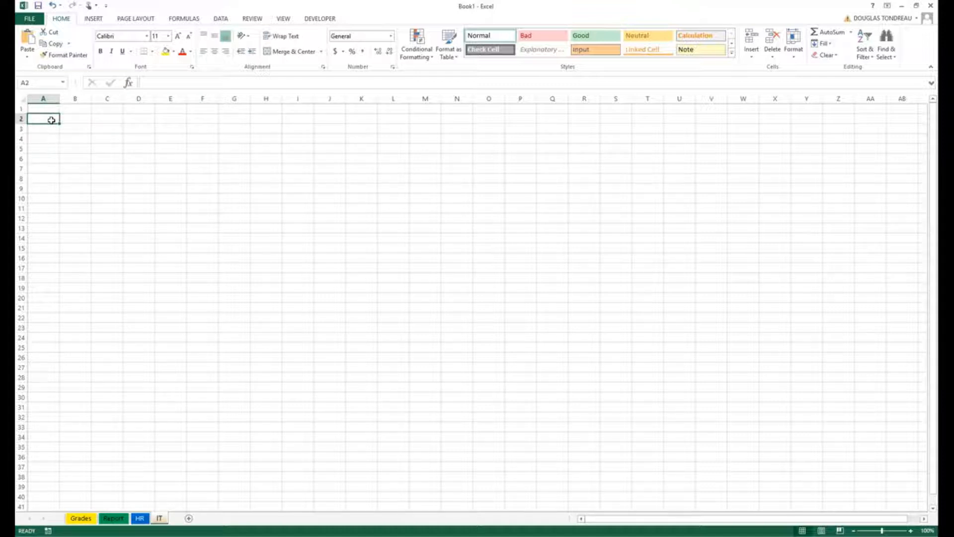
Select cells A3, A4 and B1 on the IT worksheet in turn to see how columns and rows form cell references.
{"action": "left_click", "coordinate": [43, 127]}
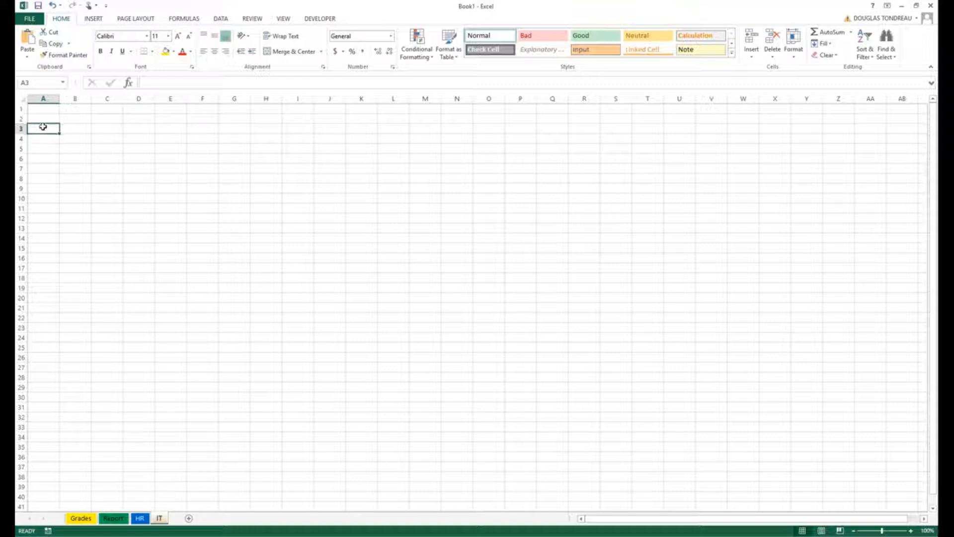
{"action": "scroll", "coordinate": [43, 126], "scroll_direction": "up", "scroll_amount": 14}
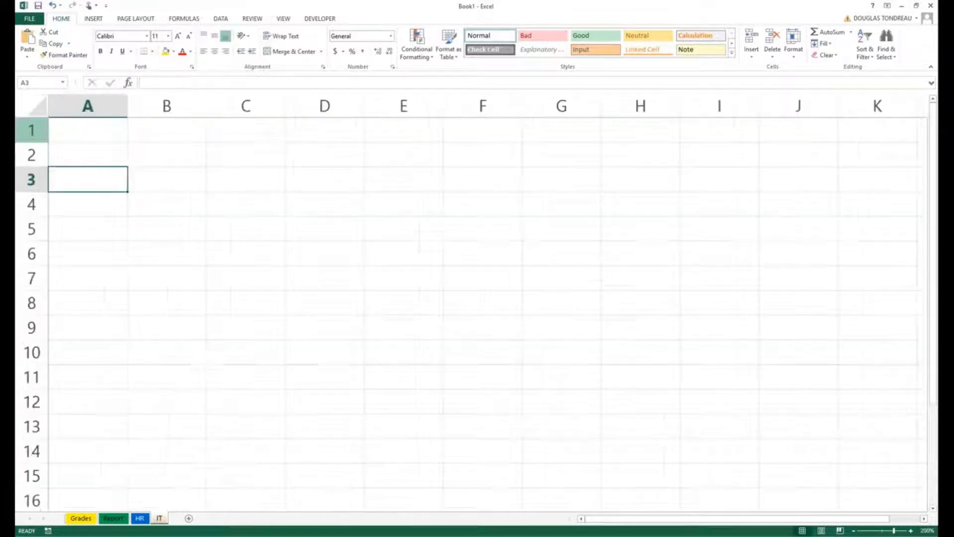
{"action": "scroll", "coordinate": [105, 237], "scroll_direction": "up", "scroll_amount": 2}
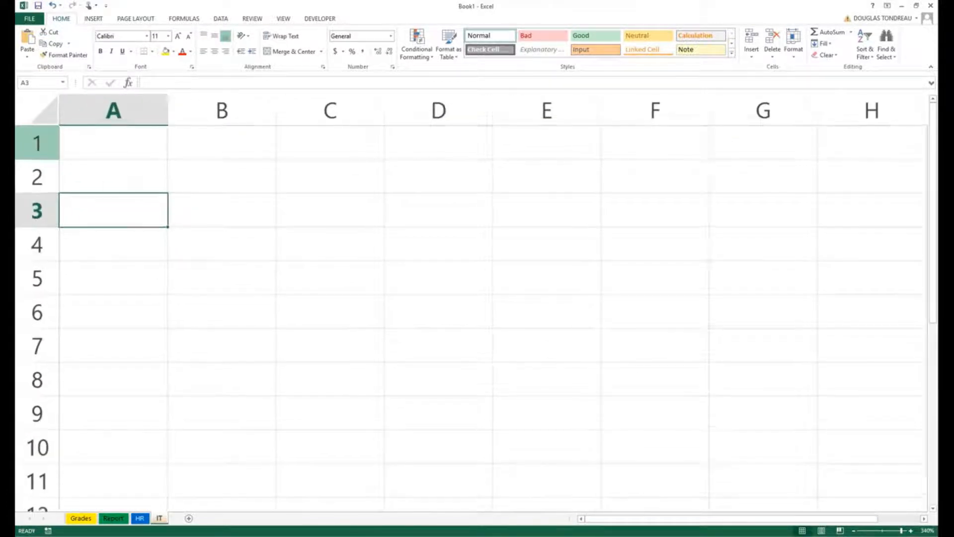
{"action": "left_click", "coordinate": [105, 237]}
{"action": "left_click", "coordinate": [228, 137]}
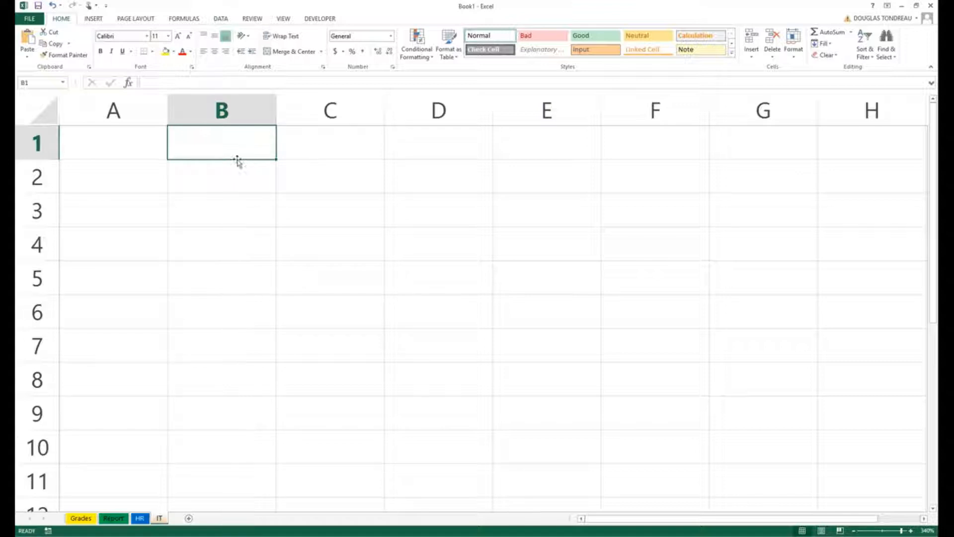
Enter "Row" in cell A1 and select the whole of row 1 to show how a row runs.
{"action": "left_click", "coordinate": [52, 147]}
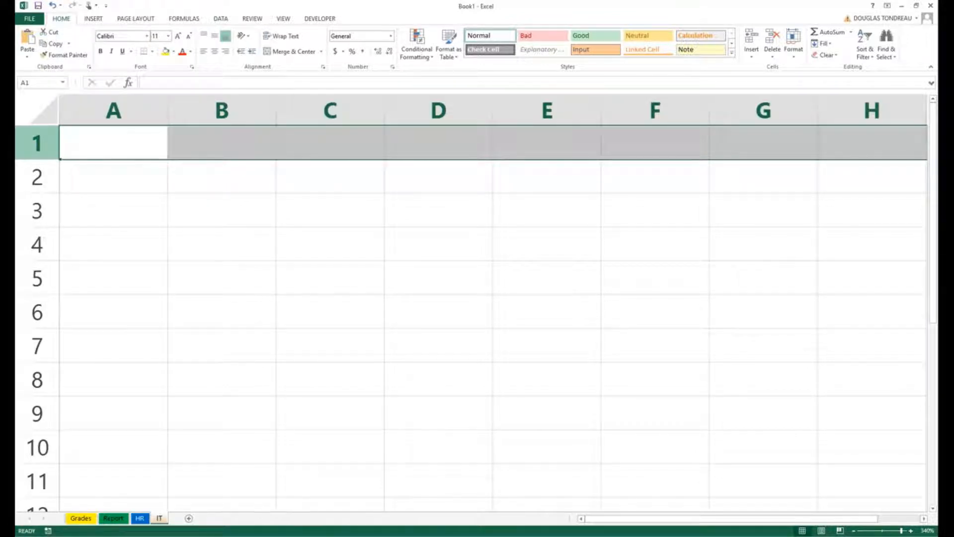
{"action": "double_click", "coordinate": [99, 144]}
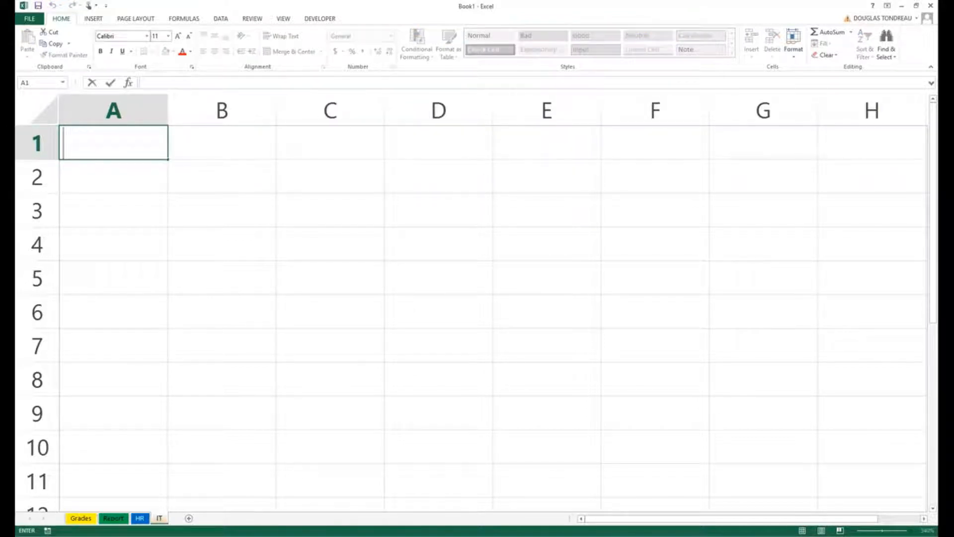
{"action": "type", "text": "Row"}
{"action": "key", "text": "Return"}
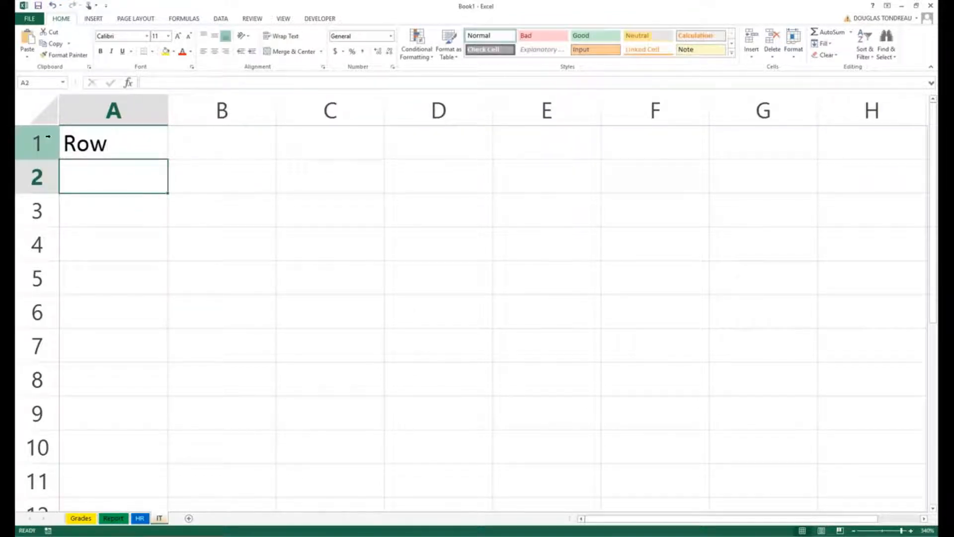
{"action": "left_click", "coordinate": [48, 136]}
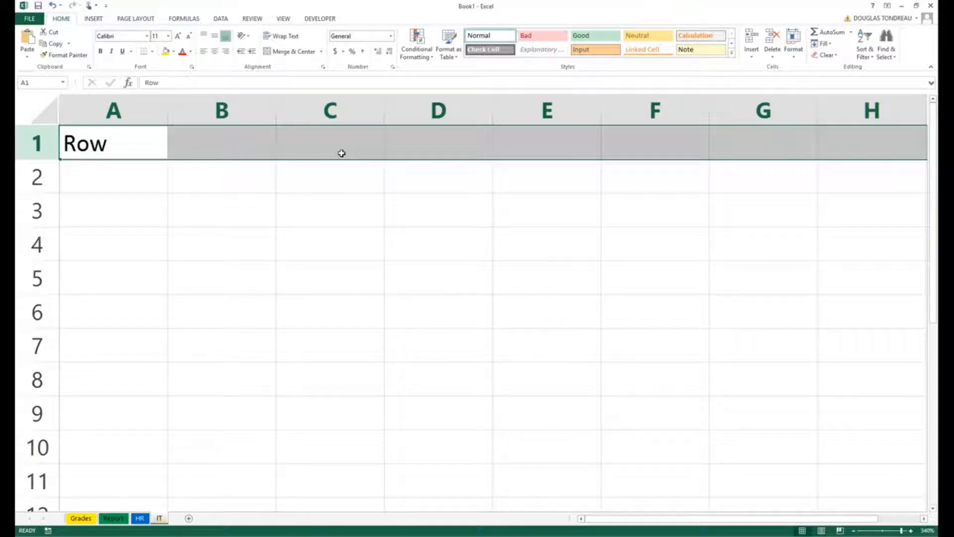
Enter "Columns" in cell B1.
{"action": "left_click", "coordinate": [213, 110]}
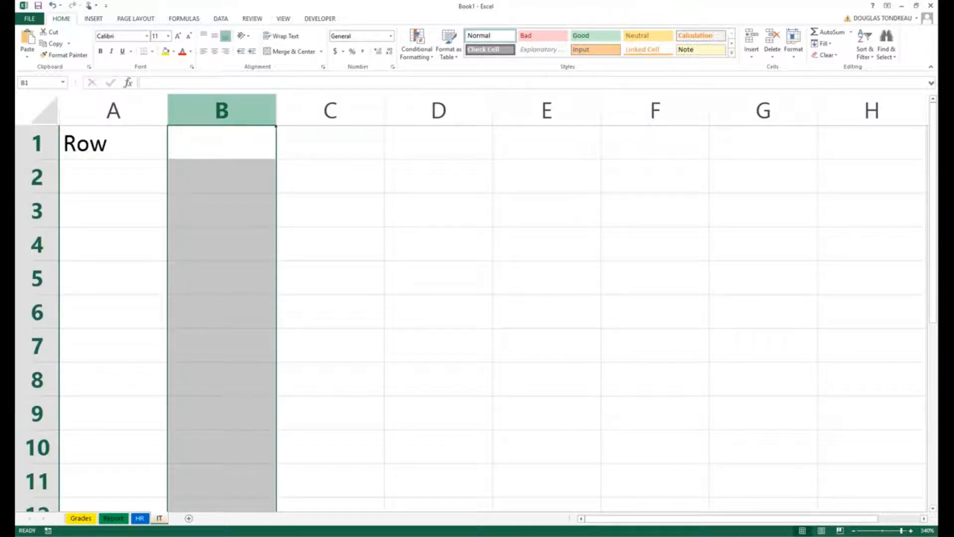
{"action": "left_click", "coordinate": [227, 136]}
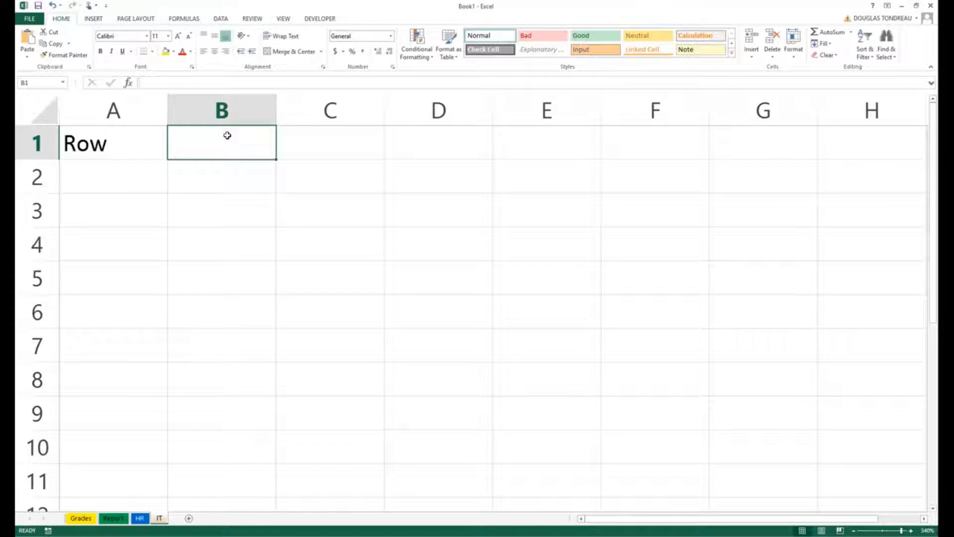
{"action": "type", "text": "Cp"}
{"action": "key", "text": "BackSpace"}
{"action": "type", "text": "olumns"}
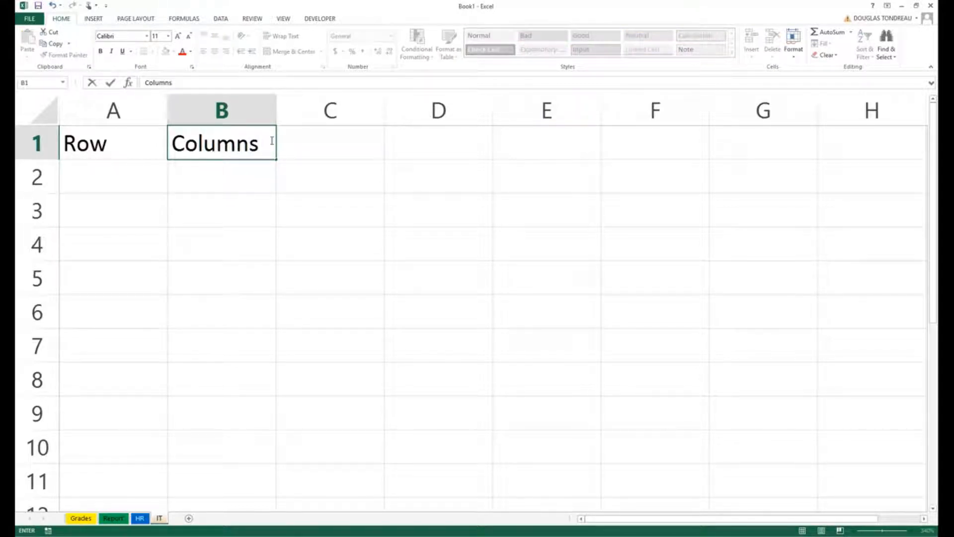
{"action": "left_click", "coordinate": [253, 208]}
Set the text orientation of column B to -90 degrees in its cell formatting.
{"action": "left_click", "coordinate": [207, 106]}
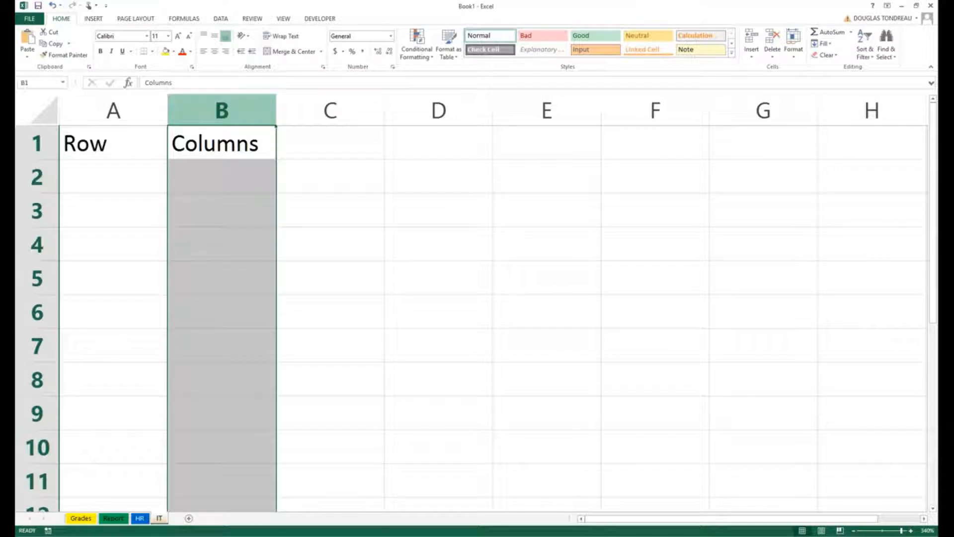
{"action": "right_click", "coordinate": [217, 115]}
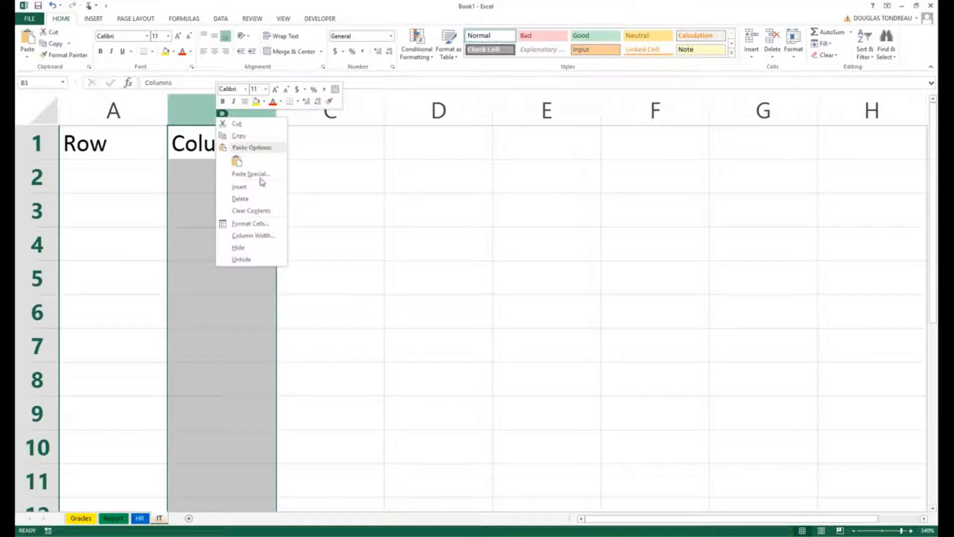
{"action": "left_click", "coordinate": [271, 224]}
{"action": "left_click", "coordinate": [247, 125]}
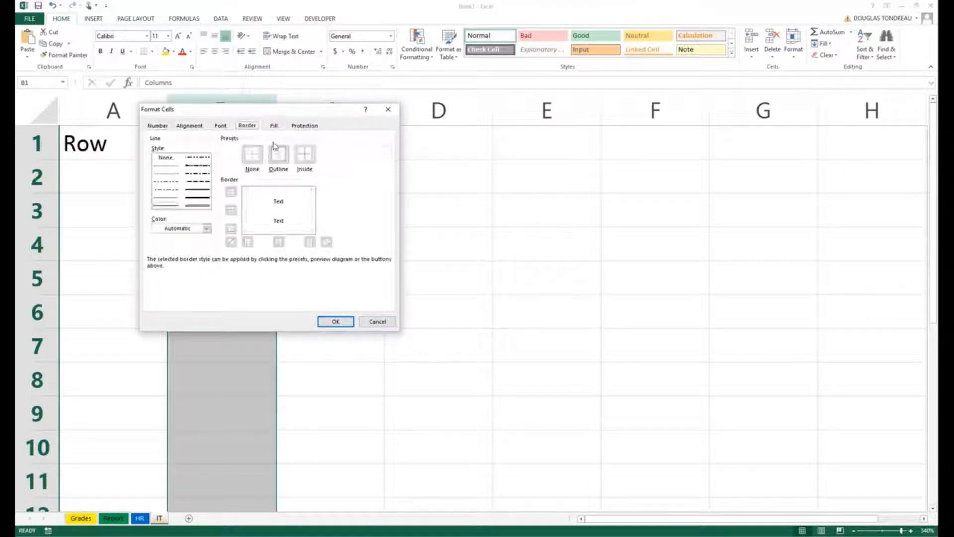
{"action": "left_click", "coordinate": [189, 126]}
{"action": "left_click_drag", "start_coordinate": [373, 179], "coordinate": [352, 205]}
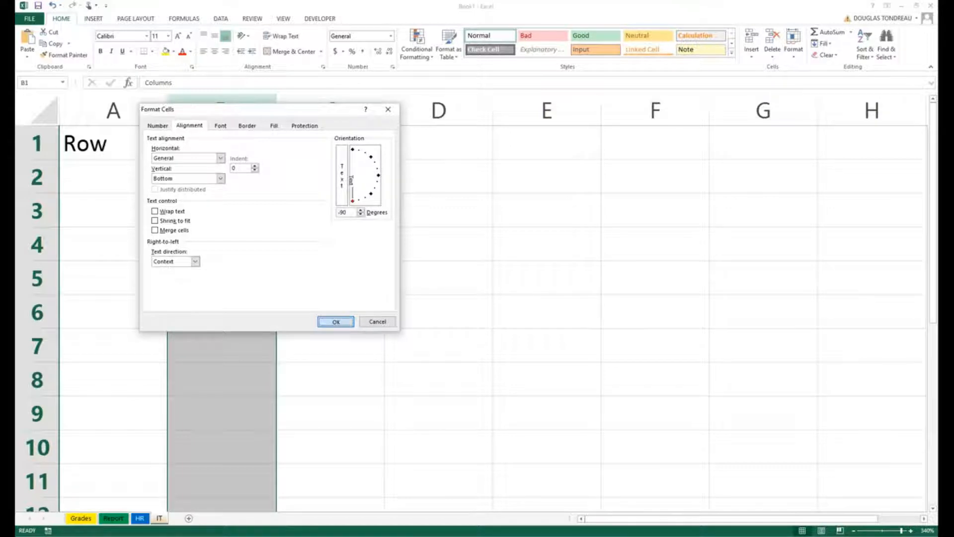
{"action": "left_click", "coordinate": [336, 321]}
{"action": "left_click", "coordinate": [236, 286]}
{"action": "left_click", "coordinate": [210, 114]}
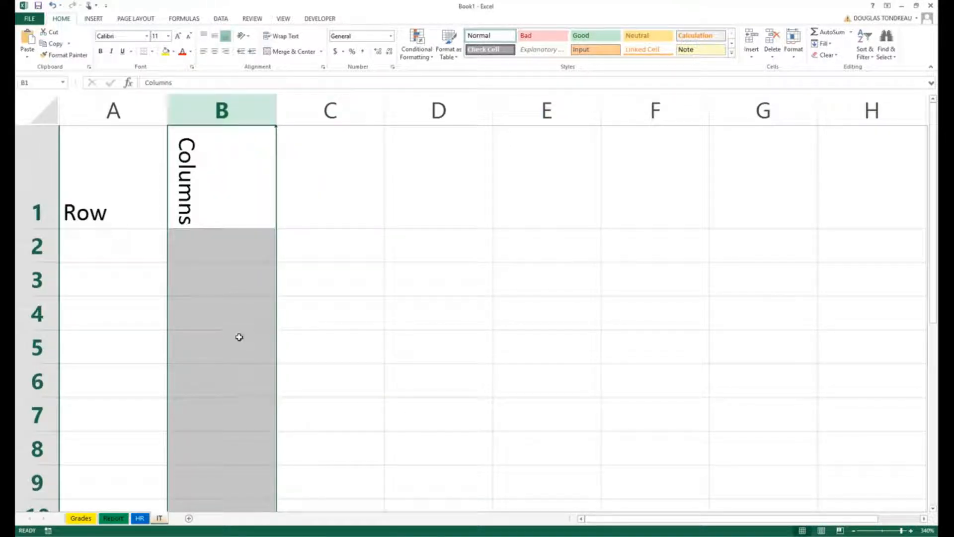
Move the "Columns" label from cell B1 to cell B4.
{"action": "left_click", "coordinate": [45, 176]}
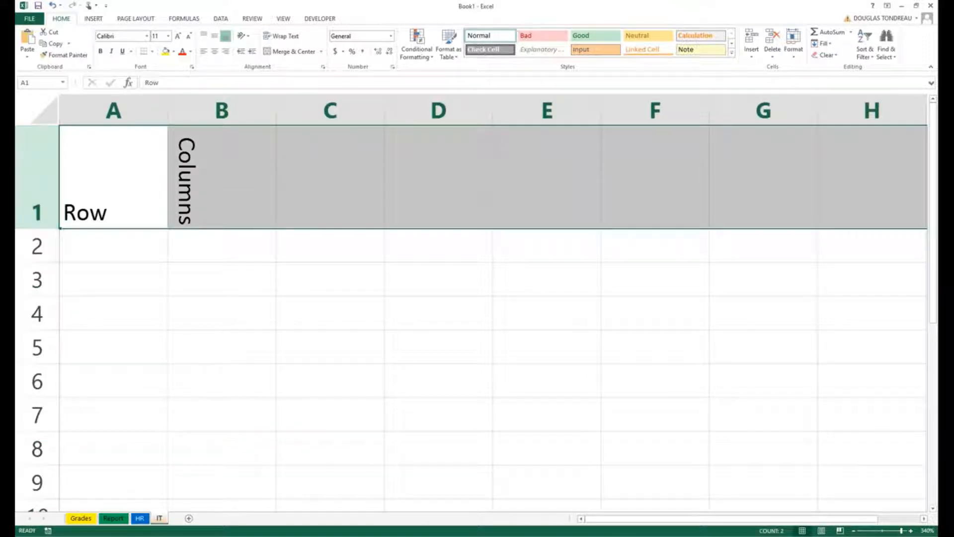
{"action": "left_click", "coordinate": [227, 213]}
{"action": "left_click_drag", "start_coordinate": [227, 229], "coordinate": [228, 312]}
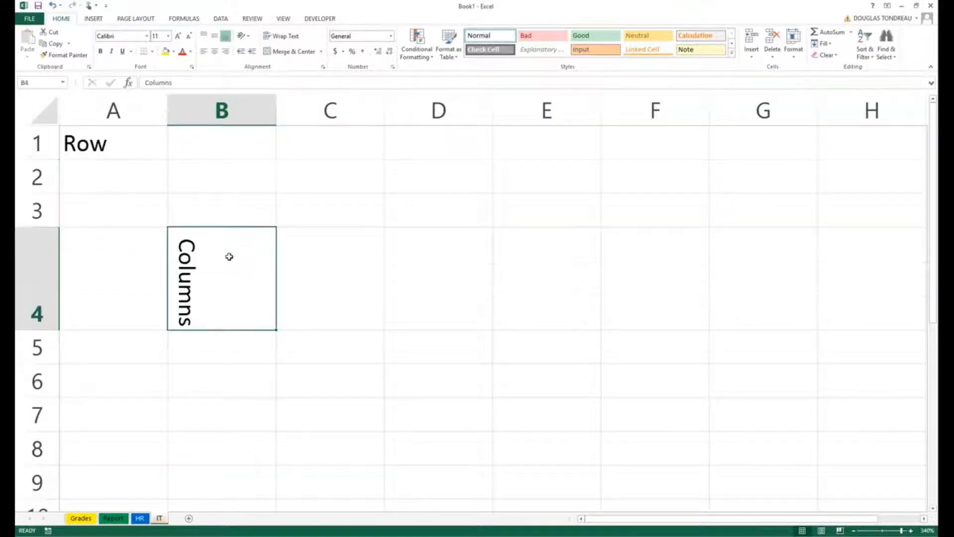
Make row 1 slightly taller, and select column B and row 1 in turn to compare their directions.
{"action": "left_click", "coordinate": [222, 109]}
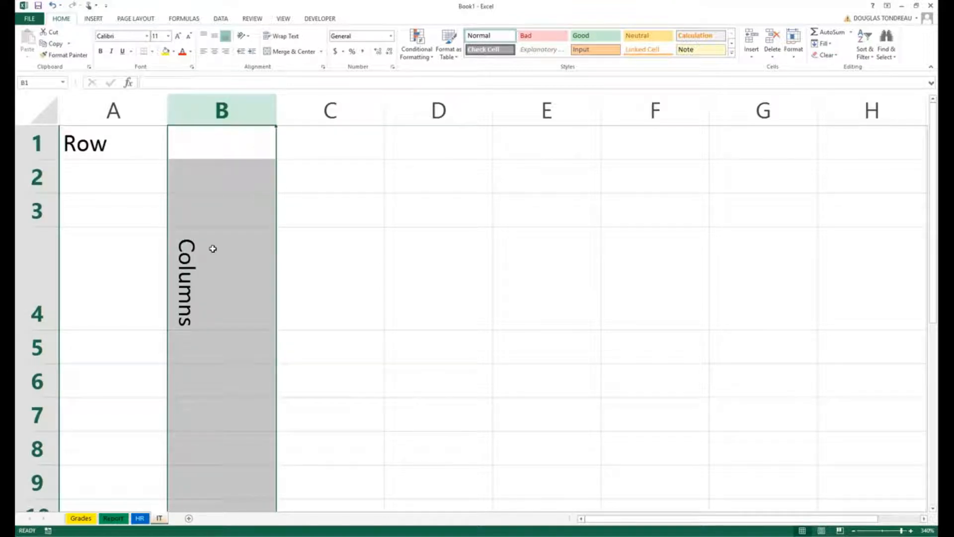
{"action": "left_click", "coordinate": [37, 143]}
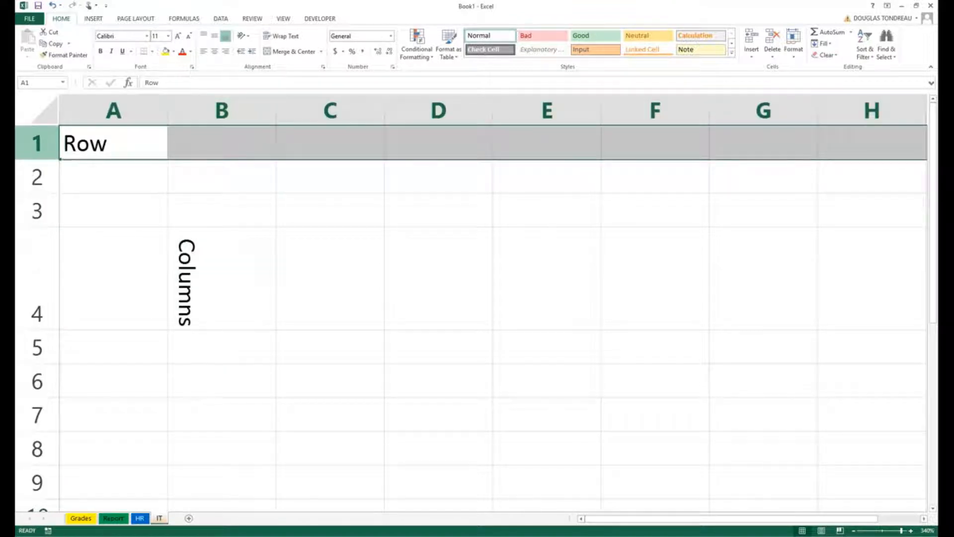
{"action": "left_click_drag", "start_coordinate": [52, 160], "coordinate": [54, 171]}
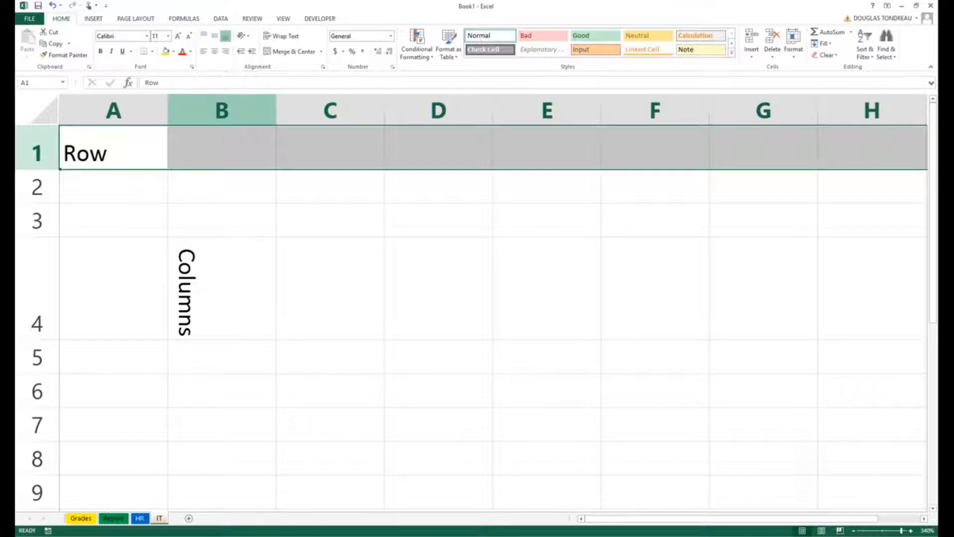
{"action": "left_click", "coordinate": [222, 111]}
{"action": "left_click", "coordinate": [38, 151]}
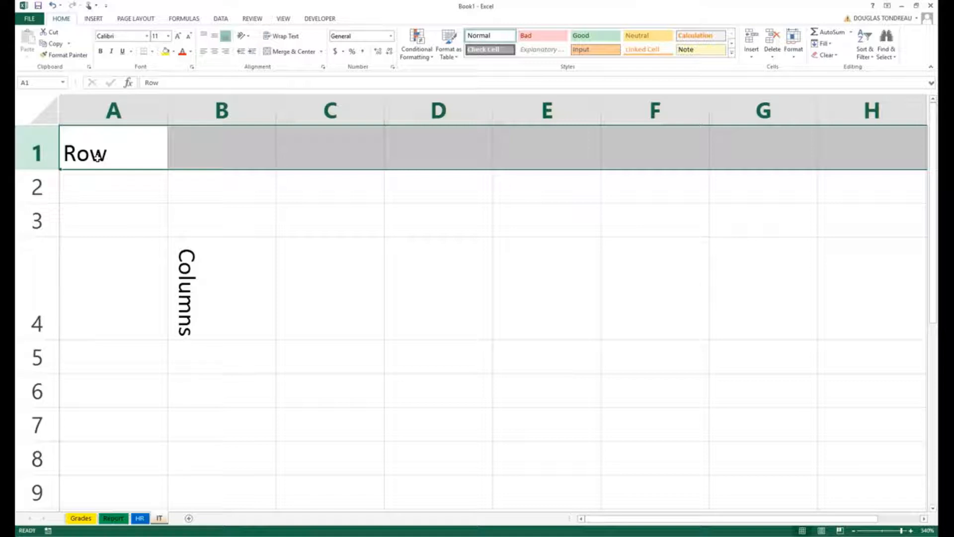
Undo all the row and column label edits until the IT worksheet is empty again.
{"action": "key", "text": "ctrl+z"}
{"action": "key", "text": "ctrl+z"}
{"action": "key", "text": "ctrl+z"}
{"action": "key", "text": "ctrl+z"}
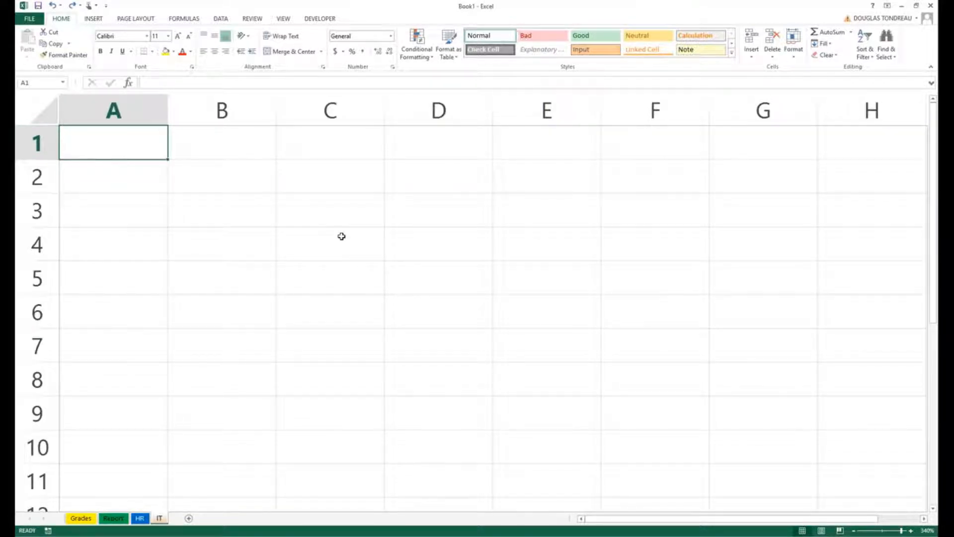
Look at the IT worksheet in Page Layout view and Page Break Preview, and return to Normal view.
{"action": "scroll", "coordinate": [378, 266], "scroll_direction": "down", "scroll_amount": 1, "text": "ctrl"}
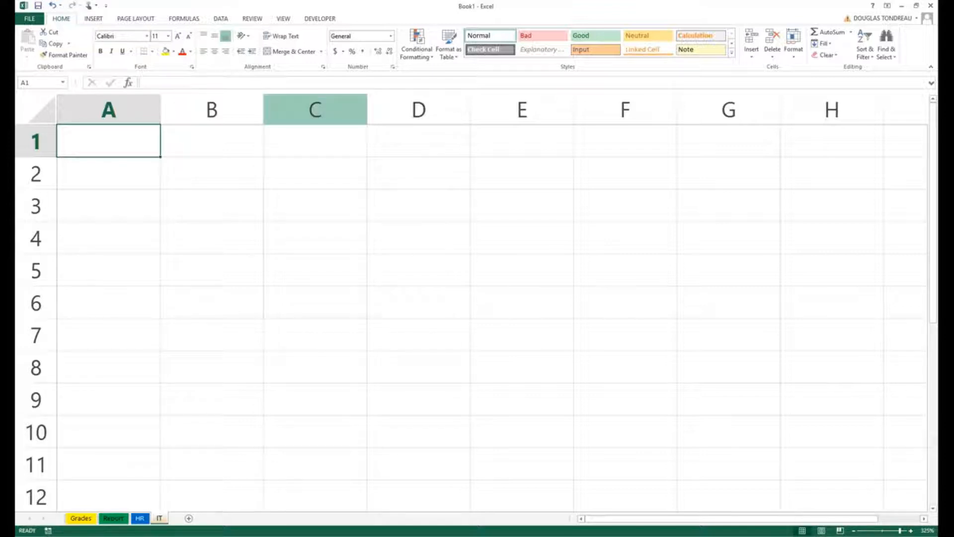
{"action": "left_click", "coordinate": [822, 531]}
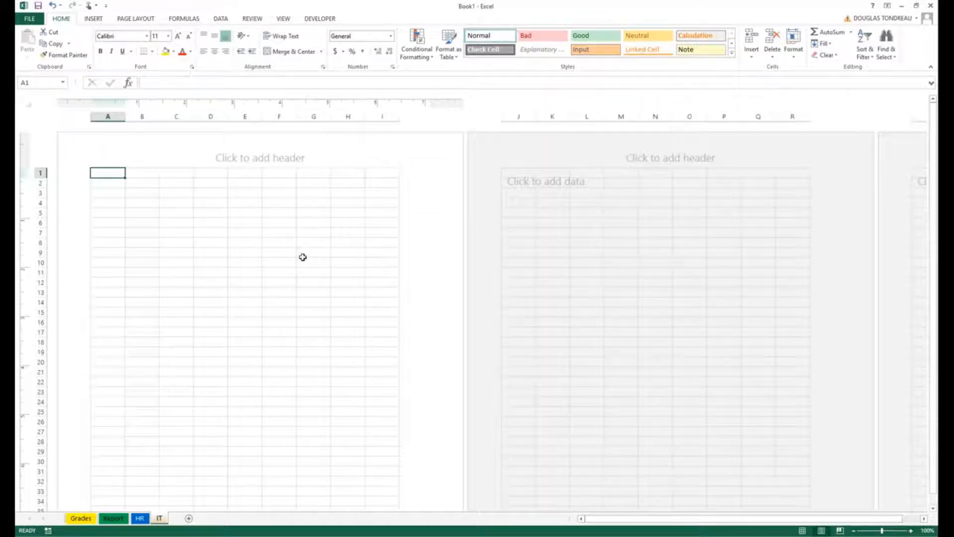
{"action": "left_click", "coordinate": [839, 531]}
{"action": "scroll", "coordinate": [653, 311], "scroll_direction": "down", "scroll_amount": 1}
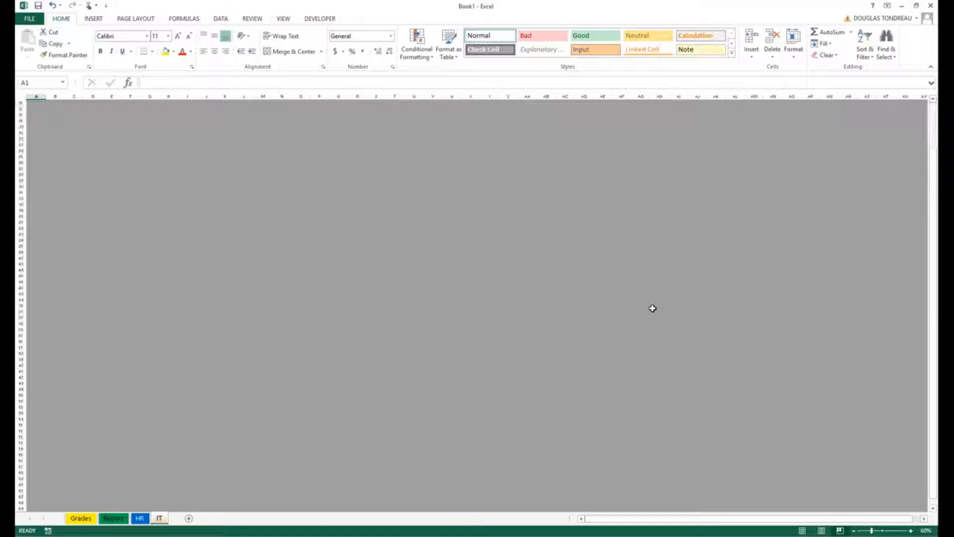
{"action": "scroll", "coordinate": [653, 311], "scroll_direction": "down", "scroll_amount": 10}
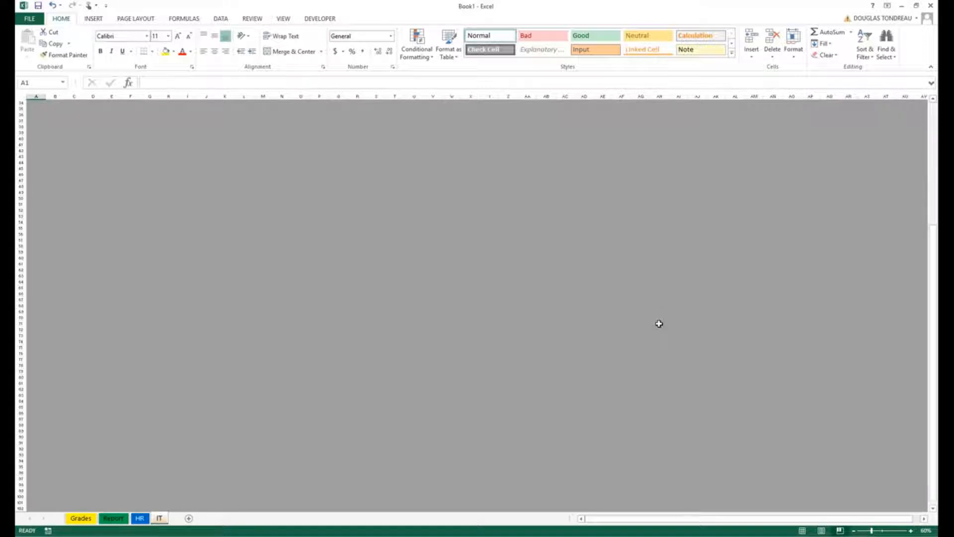
{"action": "scroll", "coordinate": [659, 324], "scroll_direction": "up", "scroll_amount": 11}
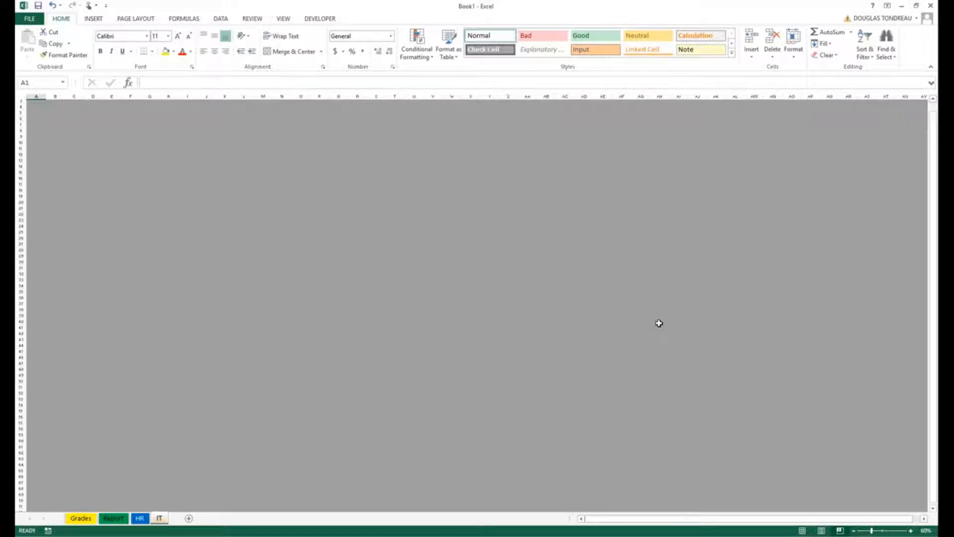
{"action": "left_click", "coordinate": [802, 530]}
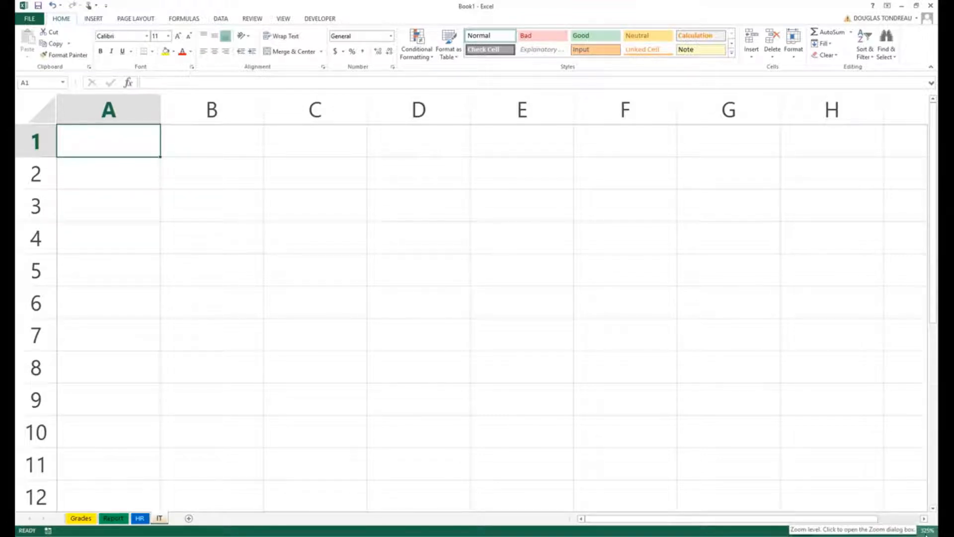
Zoom the IT worksheet out and back in, leaving the zoom level at 230%.
{"action": "left_click", "coordinate": [855, 530]}
{"action": "left_click", "coordinate": [855, 531]}
{"action": "left_click", "coordinate": [855, 530]}
{"action": "left_click", "coordinate": [855, 531]}
{"action": "left_click", "coordinate": [855, 530]}
{"action": "left_click", "coordinate": [855, 530]}
{"action": "left_click", "coordinate": [855, 530]}
{"action": "left_click", "coordinate": [855, 531]}
{"action": "left_click", "coordinate": [855, 531]}
{"action": "left_click", "coordinate": [855, 531]}
{"action": "left_click", "coordinate": [855, 531]}
{"action": "left_click", "coordinate": [855, 531]}
{"action": "left_click", "coordinate": [855, 531]}
{"action": "left_click", "coordinate": [855, 531]}
{"action": "left_click", "coordinate": [911, 531]}
{"action": "left_click", "coordinate": [911, 530]}
{"action": "left_click", "coordinate": [910, 531]}
{"action": "left_click", "coordinate": [910, 530]}
{"action": "left_click", "coordinate": [911, 531]}
{"action": "left_click", "coordinate": [911, 530]}
{"action": "left_click", "coordinate": [910, 531]}
{"action": "left_click", "coordinate": [910, 531]}
{"action": "left_click", "coordinate": [911, 531]}
{"action": "left_click", "coordinate": [911, 531]}
{"action": "left_click", "coordinate": [910, 531]}
{"action": "left_click", "coordinate": [911, 531]}
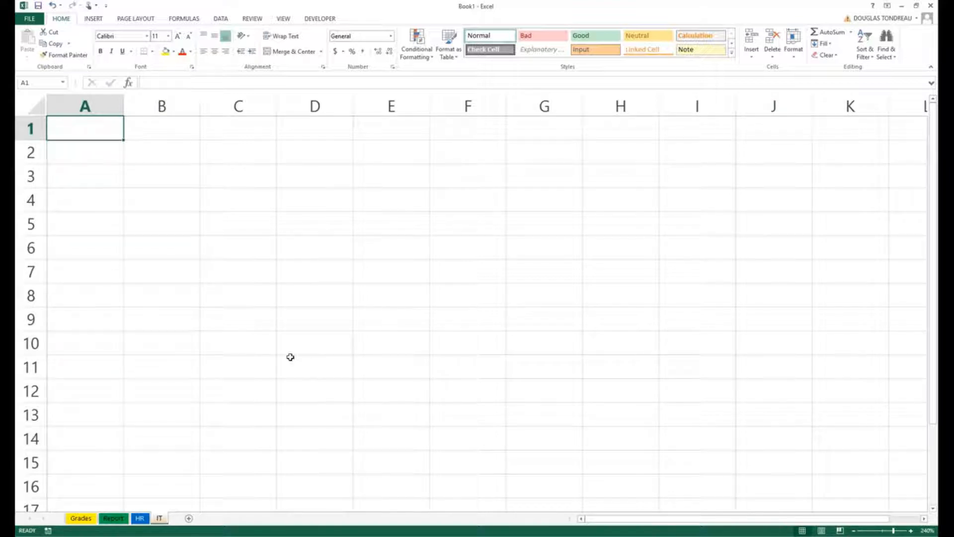
{"action": "left_click", "coordinate": [854, 530]}
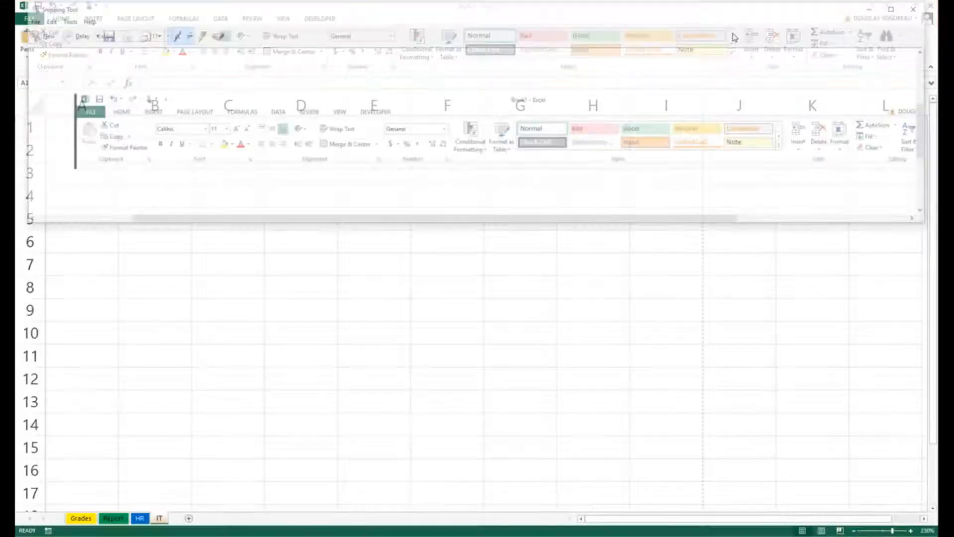
Switch to Snipping Tool, circle the ribbon tab names from FILE to DEVELOPER with the pen, and close the snip without saving.
{"action": "left_click_drag", "start_coordinate": [564, 15], "coordinate": [574, 142]}
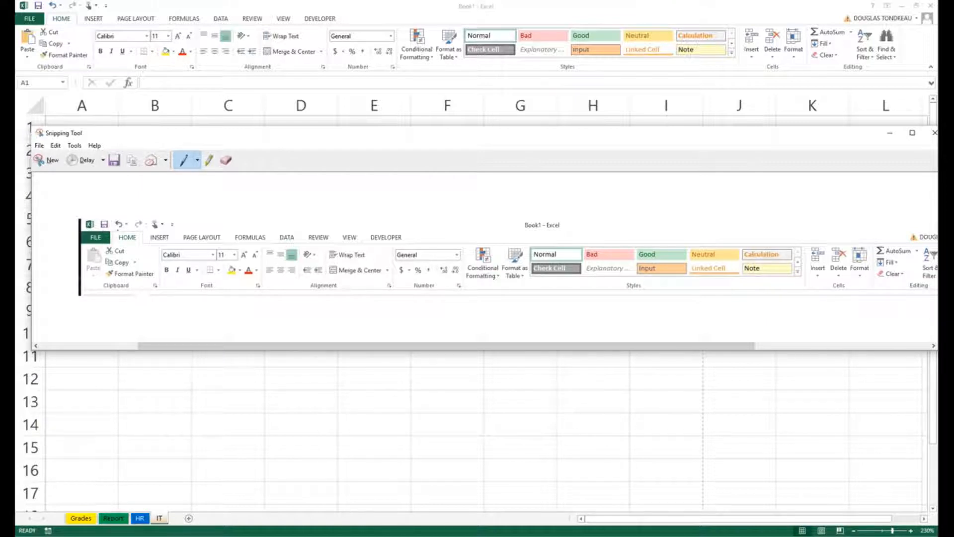
{"action": "mouse_move", "coordinate": [106, 228]}
{"action": "left_mouse_down"}
{"action": "mouse_move", "coordinate": [69, 237]}
{"action": "mouse_move", "coordinate": [89, 247]}
{"action": "mouse_move", "coordinate": [111, 234]}
{"action": "mouse_move", "coordinate": [80, 229]}
{"action": "left_mouse_up"}
{"action": "mouse_move", "coordinate": [147, 226]}
{"action": "left_mouse_down"}
{"action": "mouse_move", "coordinate": [114, 235]}
{"action": "mouse_move", "coordinate": [146, 242]}
{"action": "mouse_move", "coordinate": [148, 228]}
{"action": "mouse_move", "coordinate": [161, 227]}
{"action": "mouse_move", "coordinate": [153, 228]}
{"action": "mouse_move", "coordinate": [168, 245]}
{"action": "mouse_move", "coordinate": [171, 228]}
{"action": "mouse_move", "coordinate": [185, 230]}
{"action": "mouse_move", "coordinate": [182, 244]}
{"action": "mouse_move", "coordinate": [215, 243]}
{"action": "mouse_move", "coordinate": [229, 227]}
{"action": "mouse_move", "coordinate": [221, 220]}
{"action": "mouse_move", "coordinate": [251, 222]}
{"action": "mouse_move", "coordinate": [235, 239]}
{"action": "mouse_move", "coordinate": [242, 245]}
{"action": "mouse_move", "coordinate": [268, 235]}
{"action": "mouse_move", "coordinate": [262, 222]}
{"action": "mouse_move", "coordinate": [302, 218]}
{"action": "mouse_move", "coordinate": [274, 241]}
{"action": "mouse_move", "coordinate": [302, 213]}
{"action": "mouse_move", "coordinate": [308, 245]}
{"action": "mouse_move", "coordinate": [339, 238]}
{"action": "mouse_move", "coordinate": [332, 218]}
{"action": "mouse_move", "coordinate": [335, 240]}
{"action": "mouse_move", "coordinate": [363, 247]}
{"action": "mouse_move", "coordinate": [372, 214]}
{"action": "mouse_move", "coordinate": [367, 243]}
{"action": "mouse_move", "coordinate": [419, 242]}
{"action": "mouse_move", "coordinate": [408, 207]}
{"action": "left_mouse_up"}
{"action": "left_click_drag", "start_coordinate": [731, 137], "coordinate": [723, 115]}
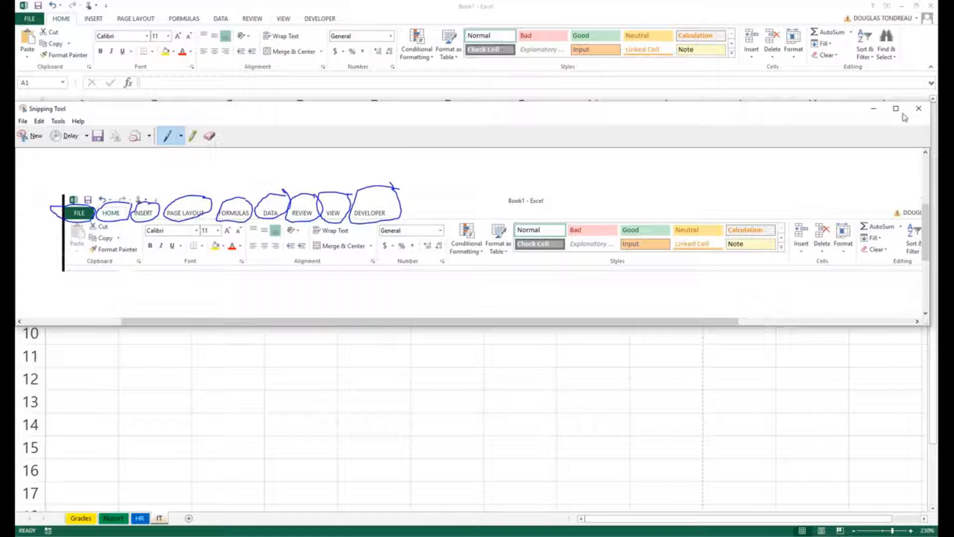
{"action": "left_click", "coordinate": [919, 110]}
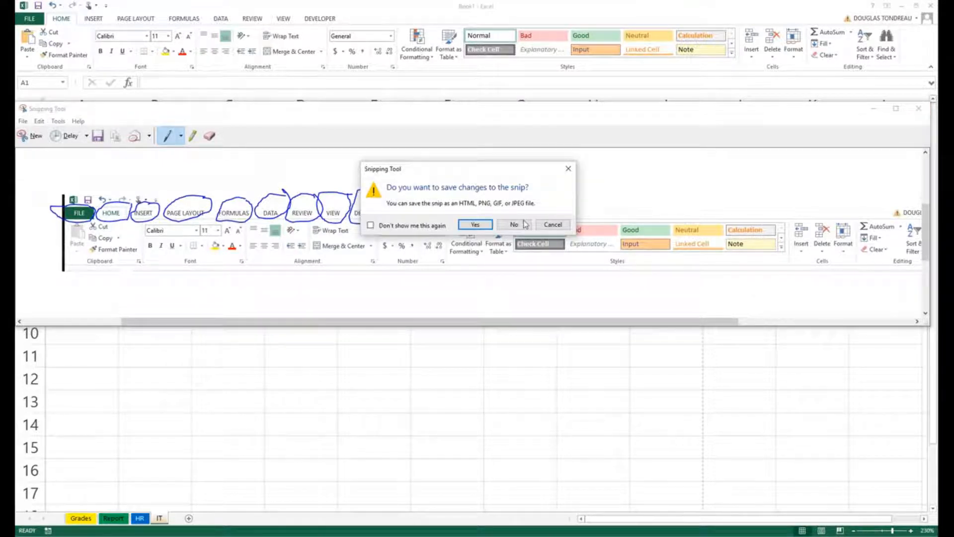
{"action": "left_click", "coordinate": [519, 223]}
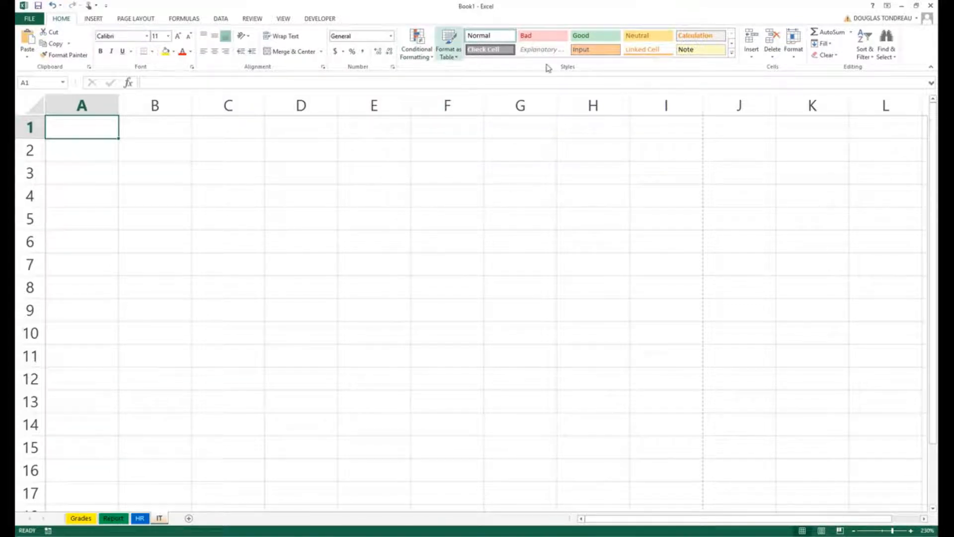
Examine the full cell styles gallery and the formula commands, and return to the Home commands.
{"action": "left_click", "coordinate": [731, 54]}
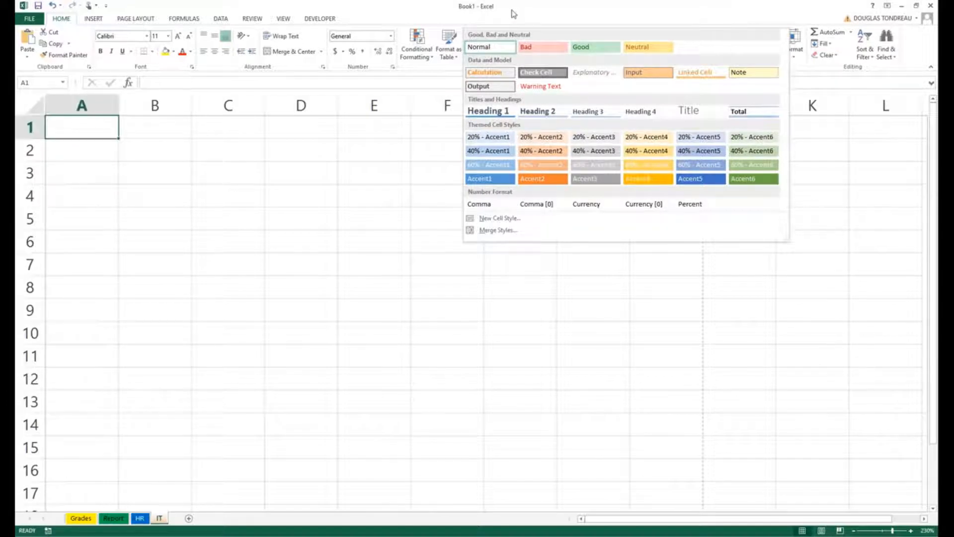
{"action": "left_click", "coordinate": [326, 167]}
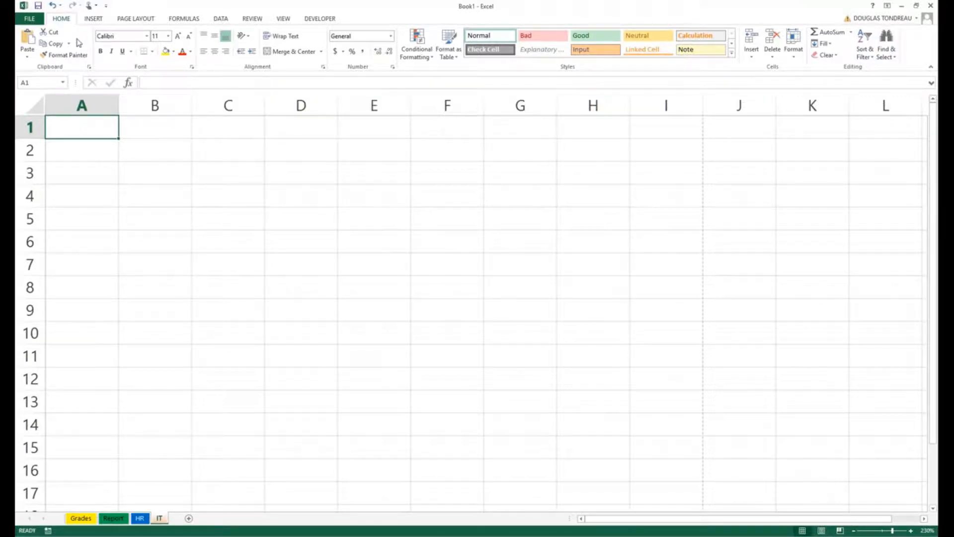
{"action": "left_click", "coordinate": [188, 26]}
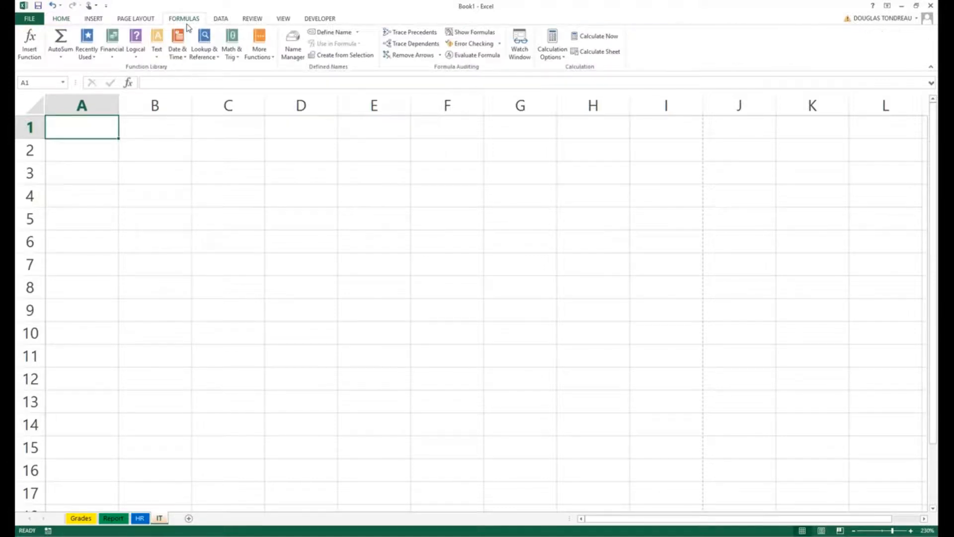
{"action": "left_click", "coordinate": [65, 23]}
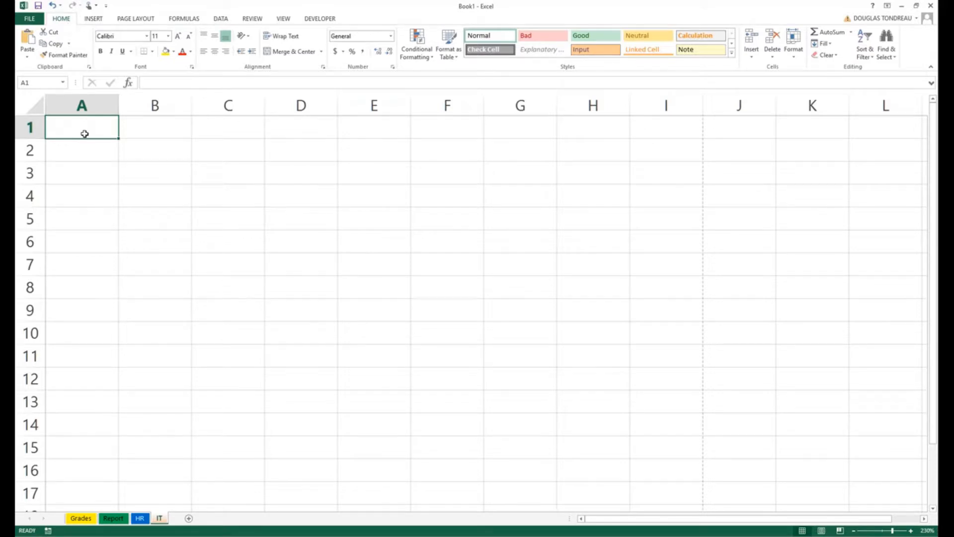